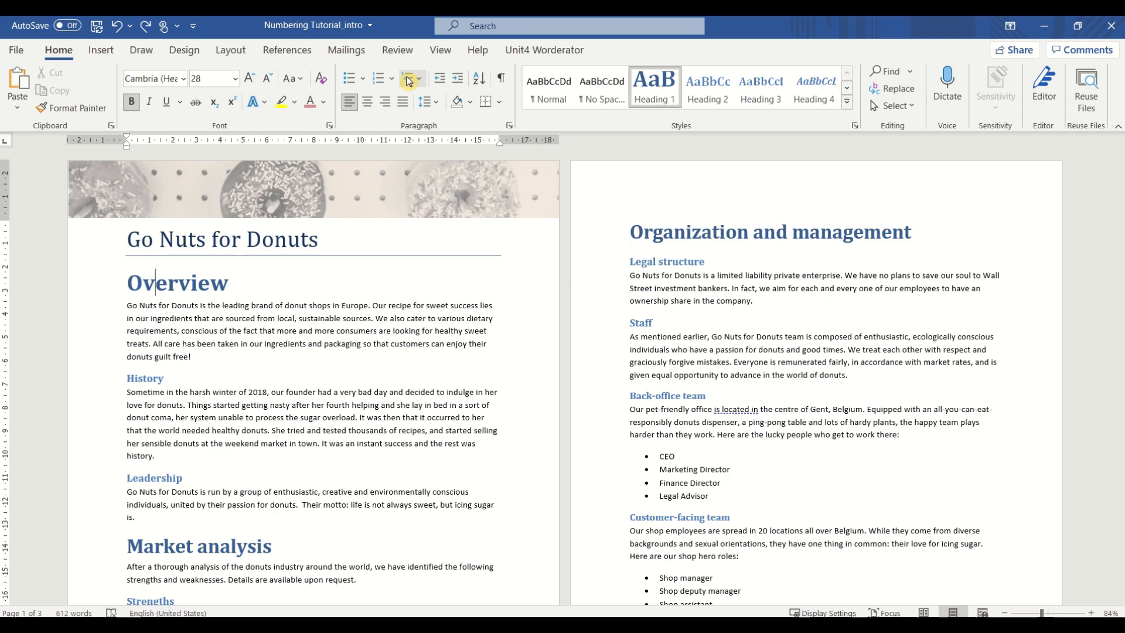
left_click(328, 99)
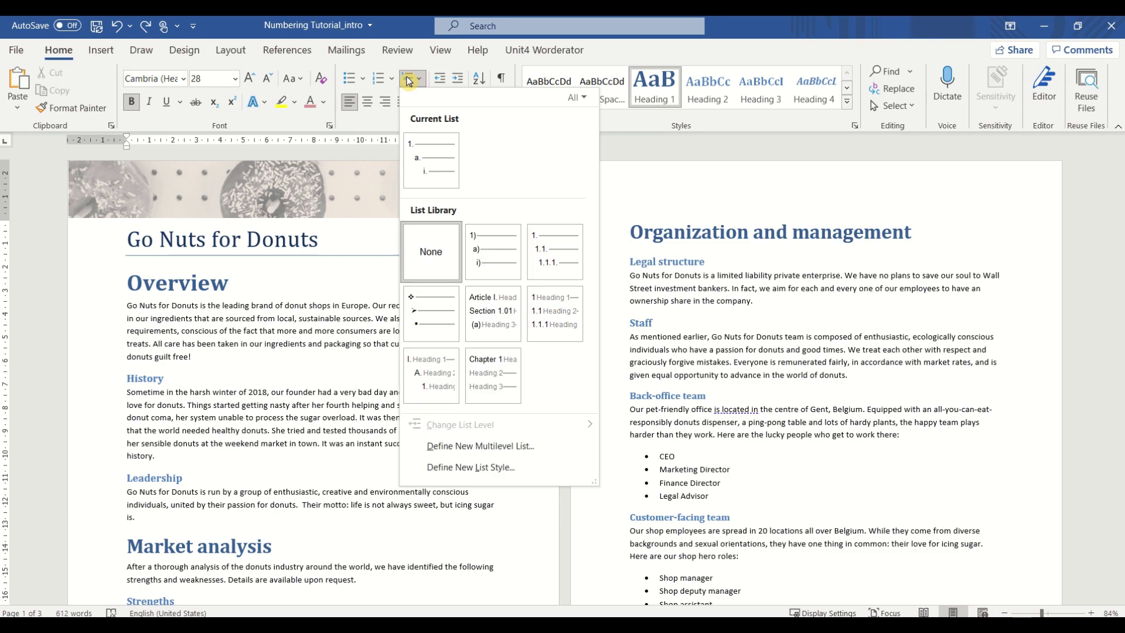
left_click(408, 80)
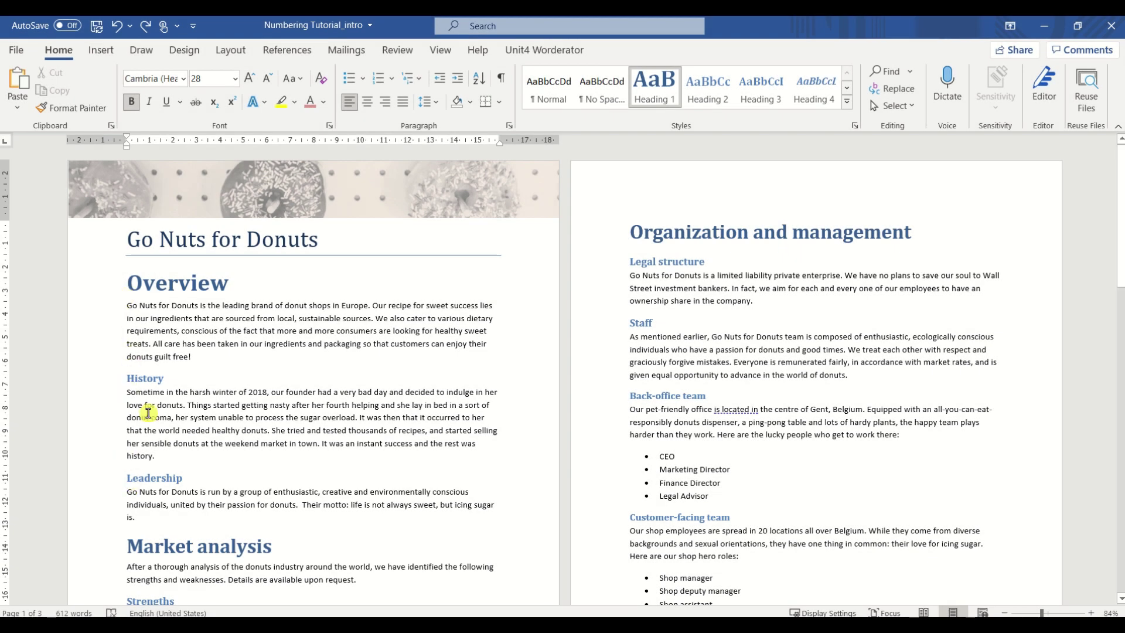
Check which styles the Overview heading, History heading and body text use, and look over the full list of available styles
left_click(155, 331)
left_click(146, 378)
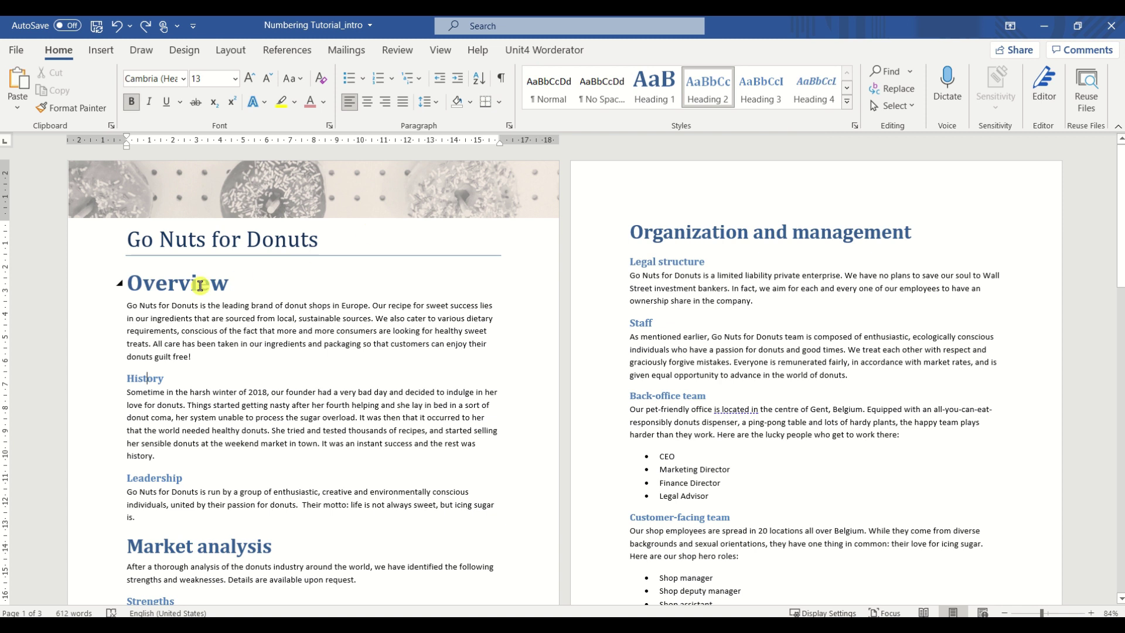
left_click(156, 286)
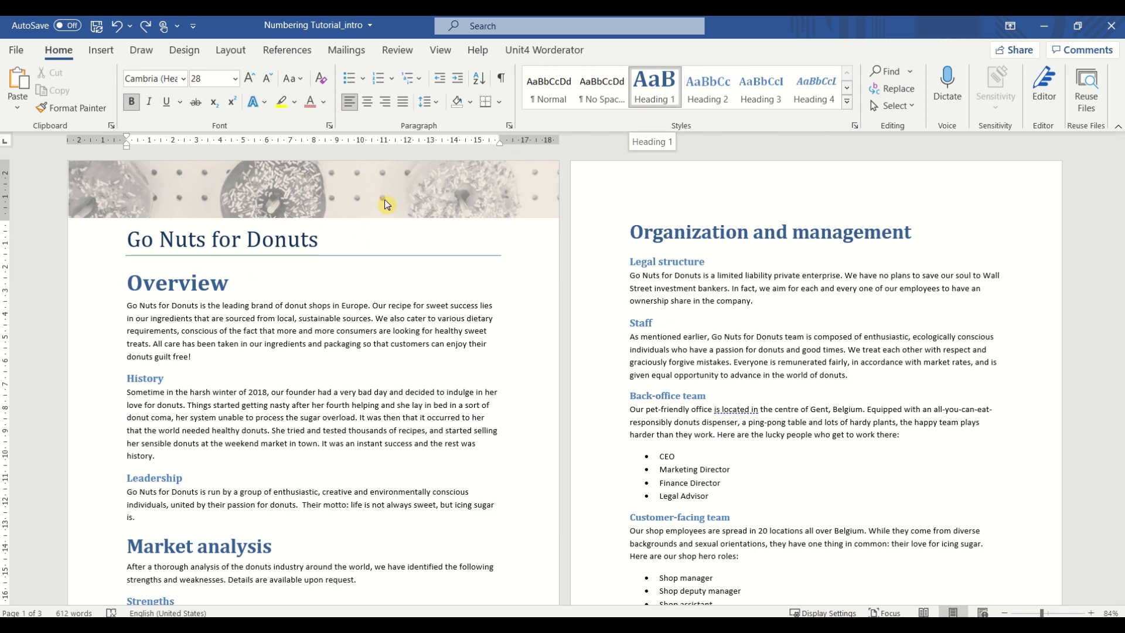
left_click(136, 380)
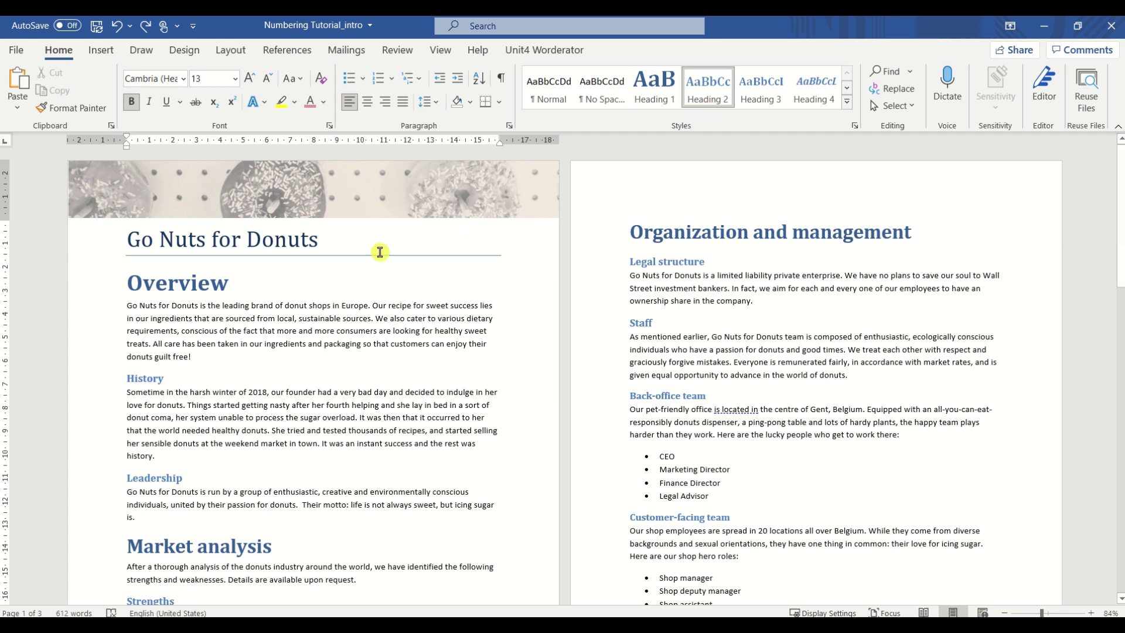
left_click(206, 310)
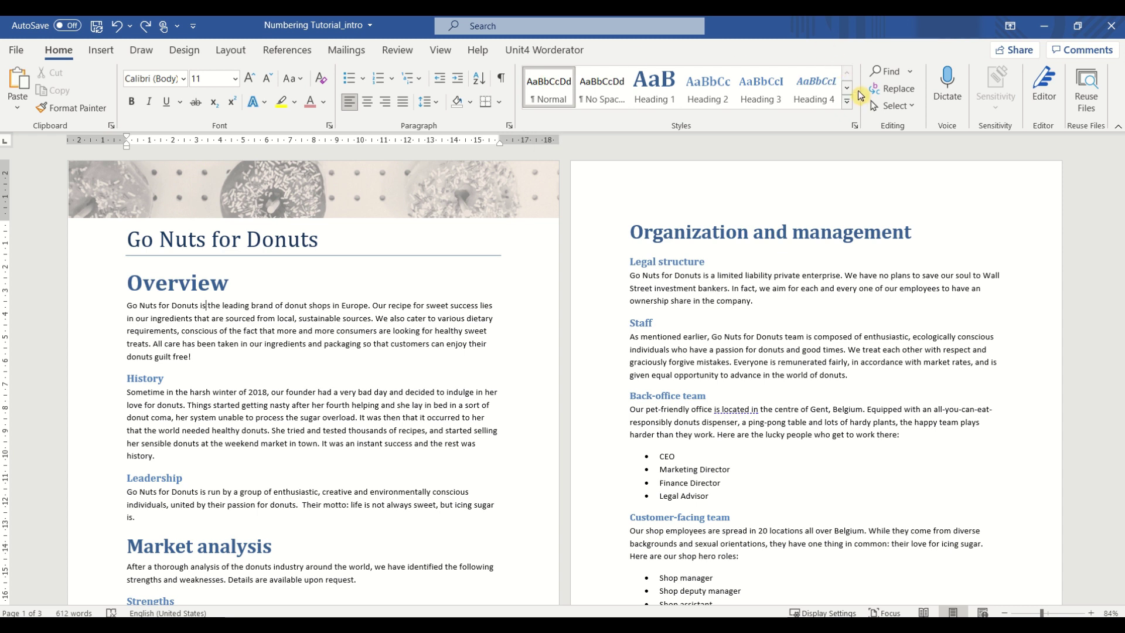
left_click(848, 88)
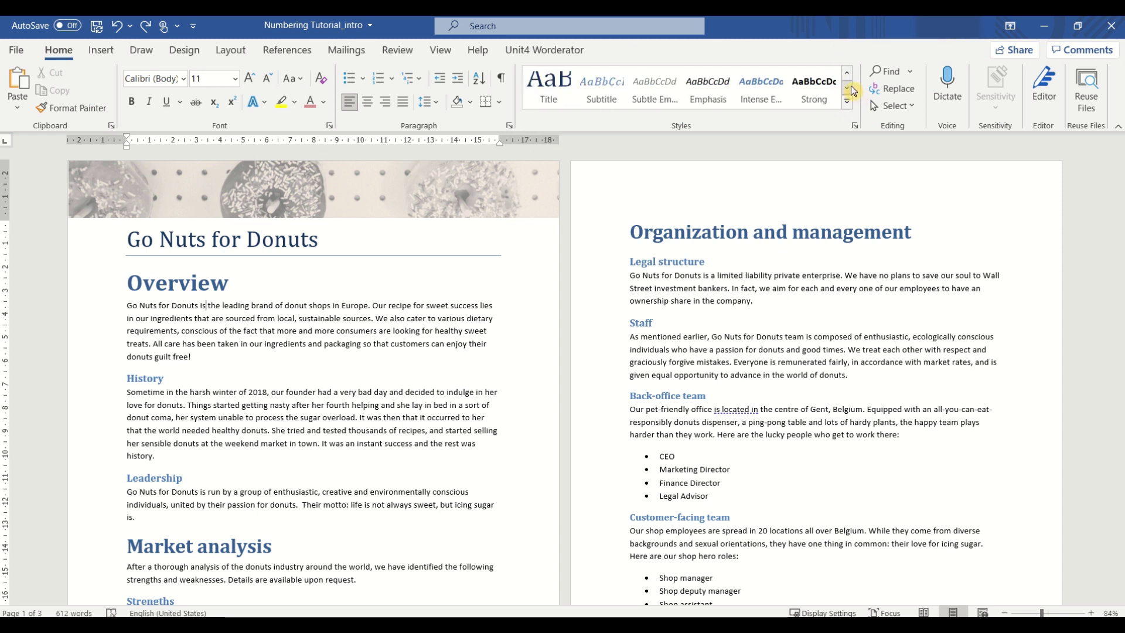
left_click(852, 88)
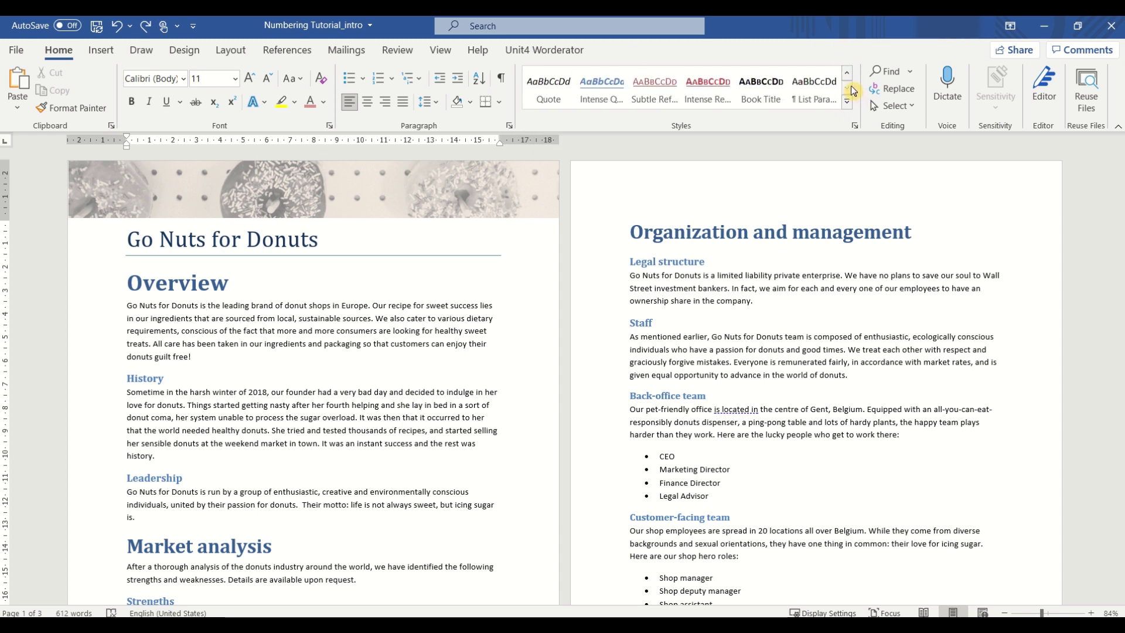
left_click(854, 126)
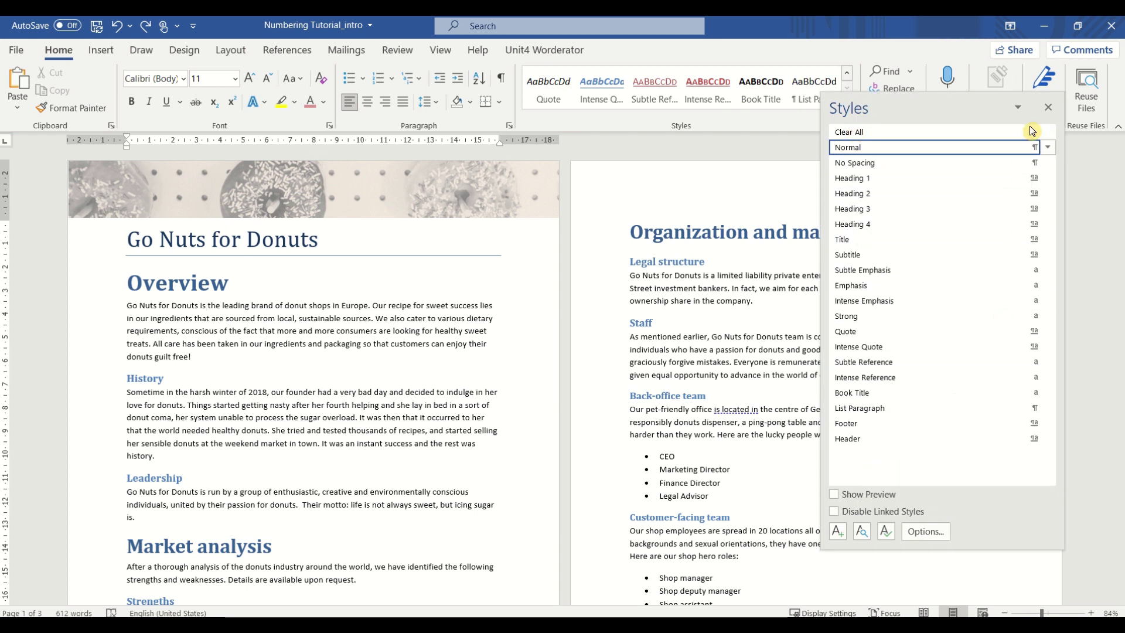
left_click(1049, 108)
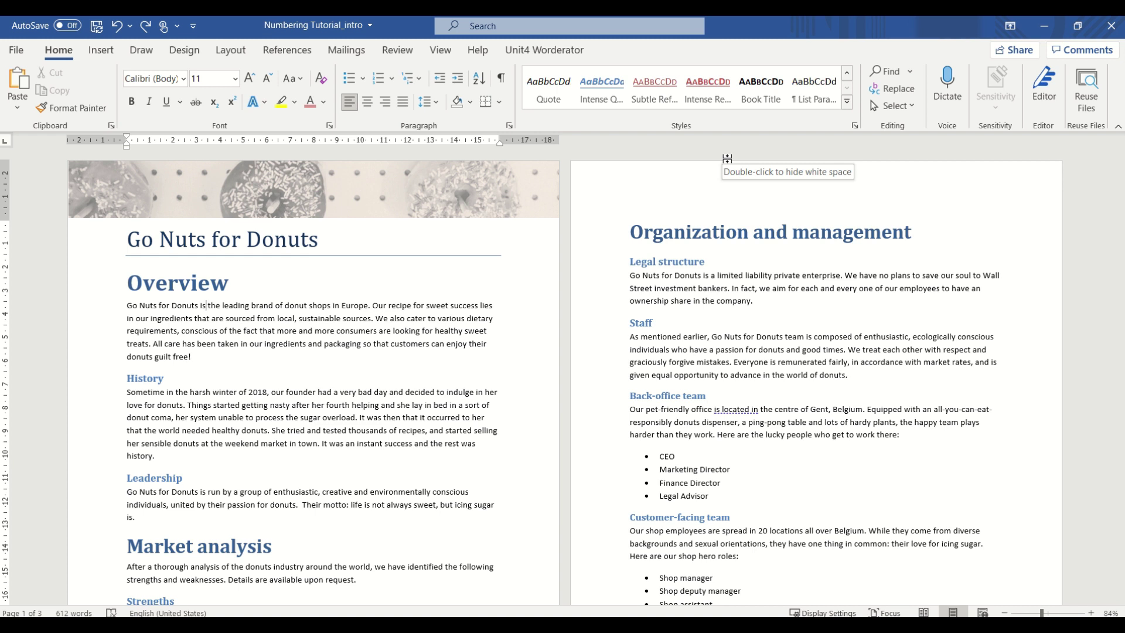
Add a "Goals" subheading after the Leadership paragraph and apply the Heading 2 style to it
left_click(169, 514)
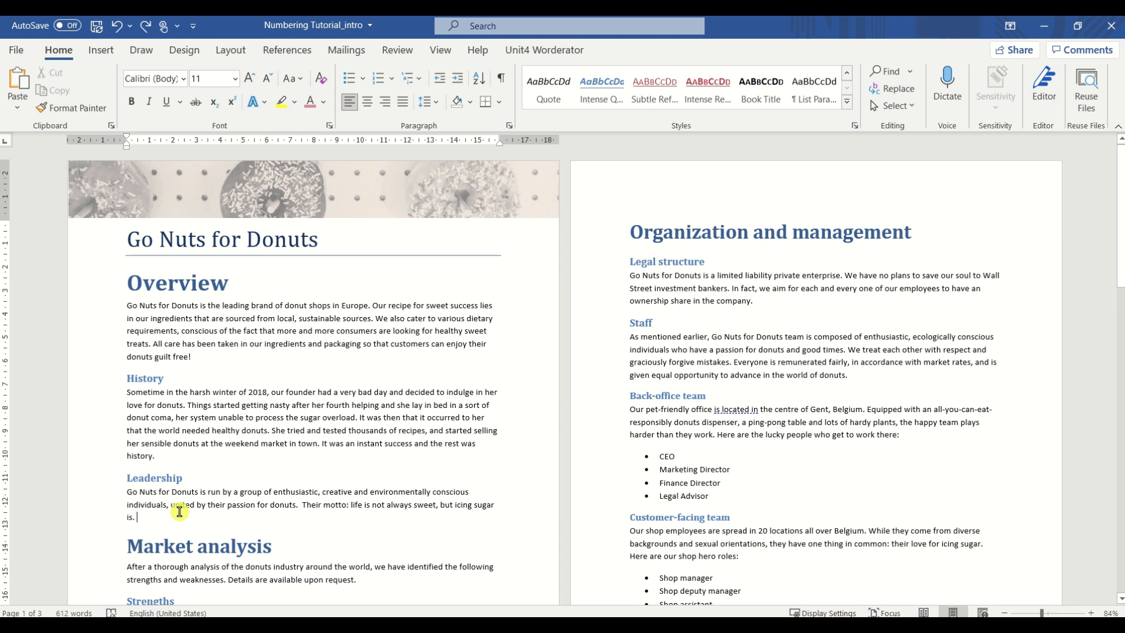
key("Return")
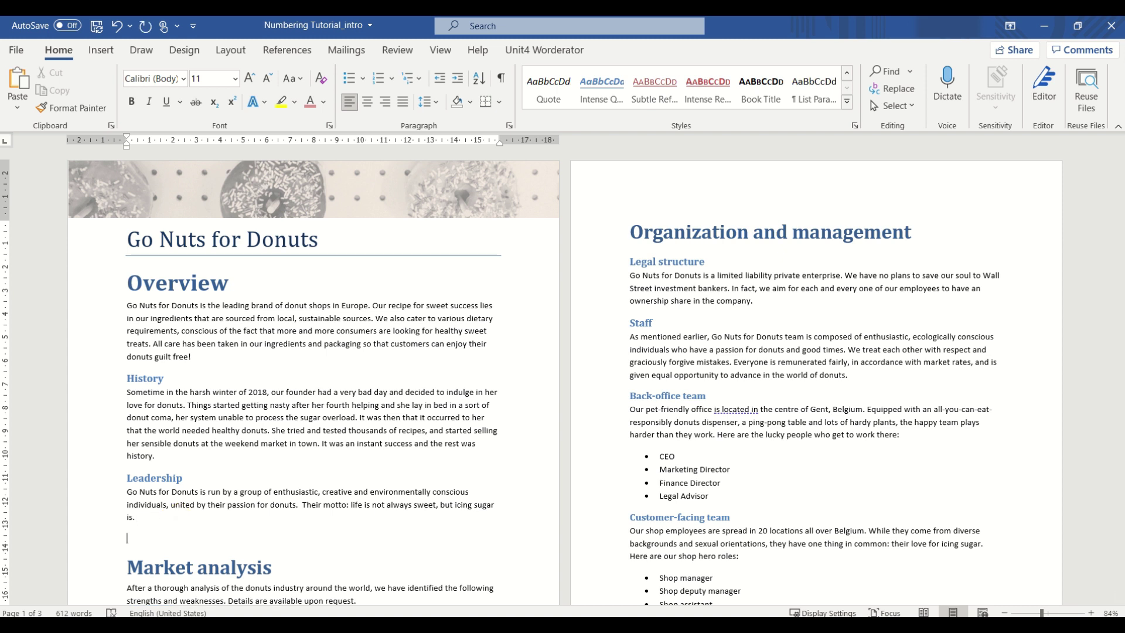
type("Goals")
double_click(133, 537)
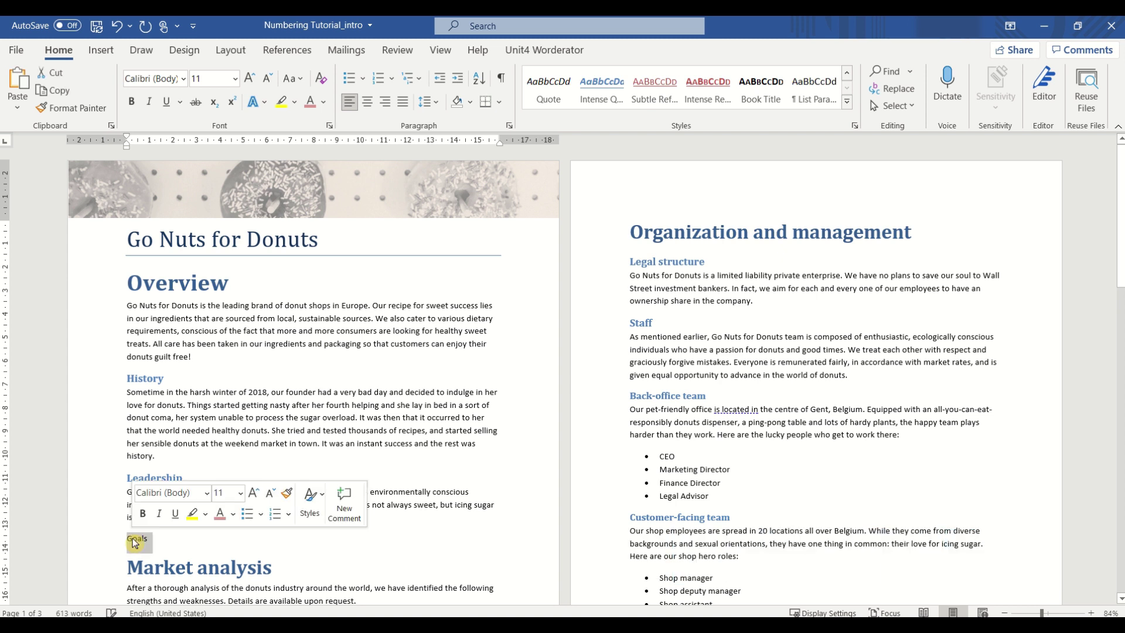
left_click(848, 75)
left_click(847, 75)
left_click(720, 100)
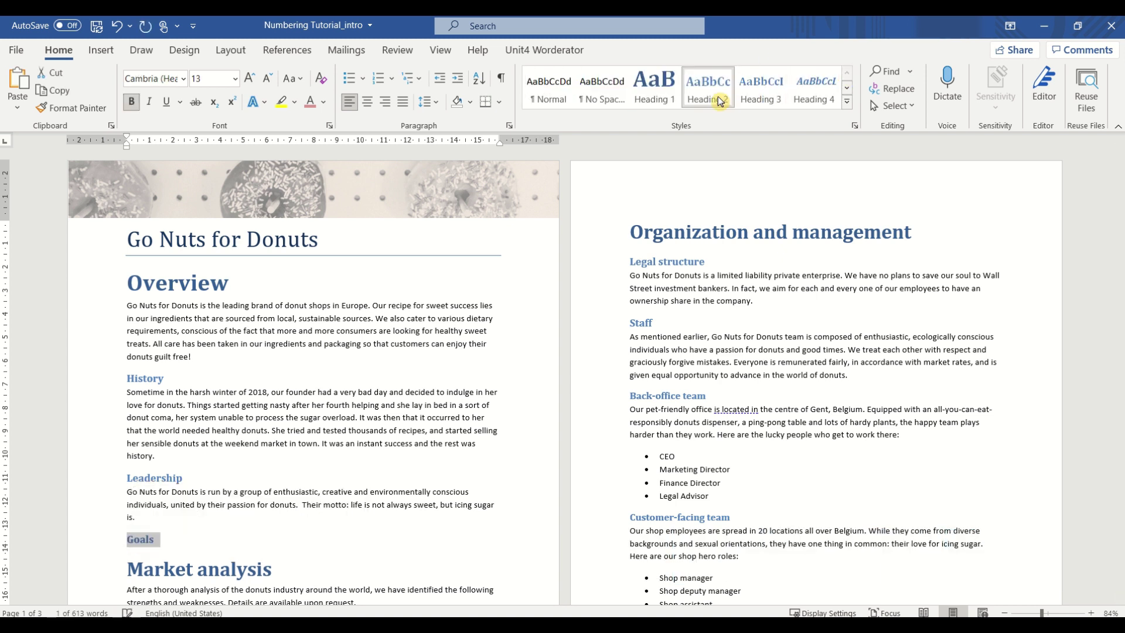
left_click(628, 261)
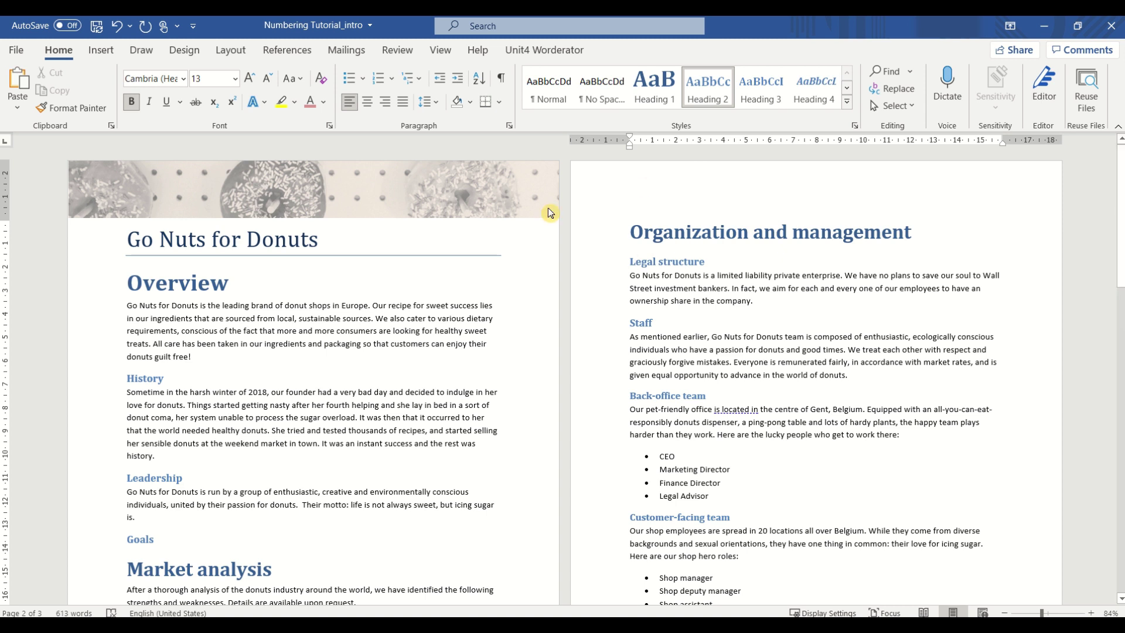
Set the Overview heading's font size to 36 and its font color to pink
left_click(134, 284)
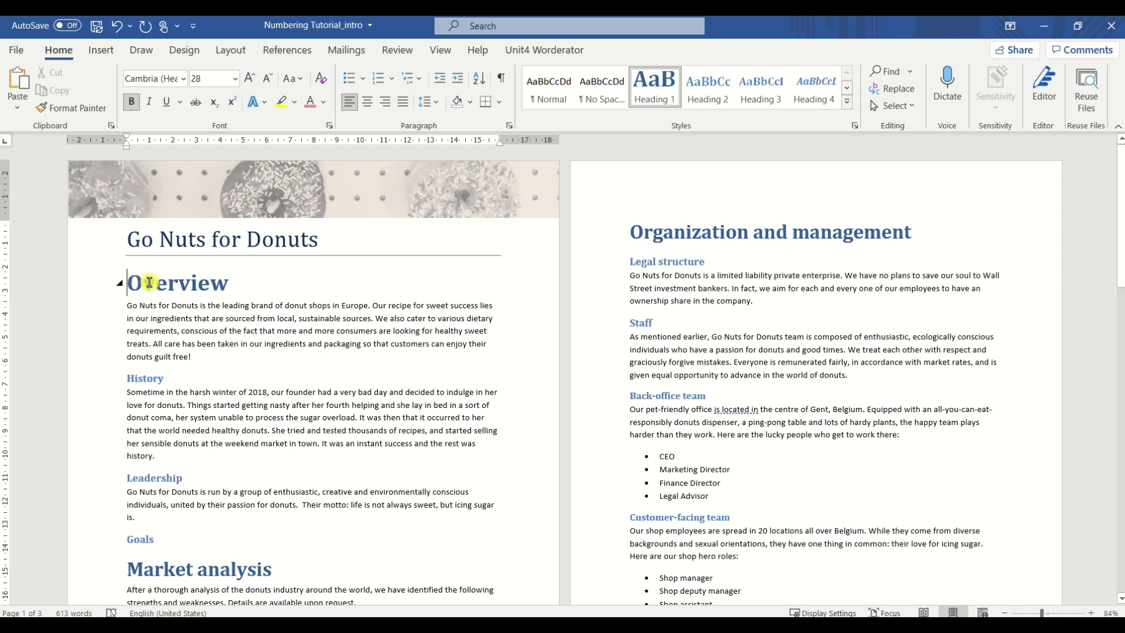
double_click(150, 282)
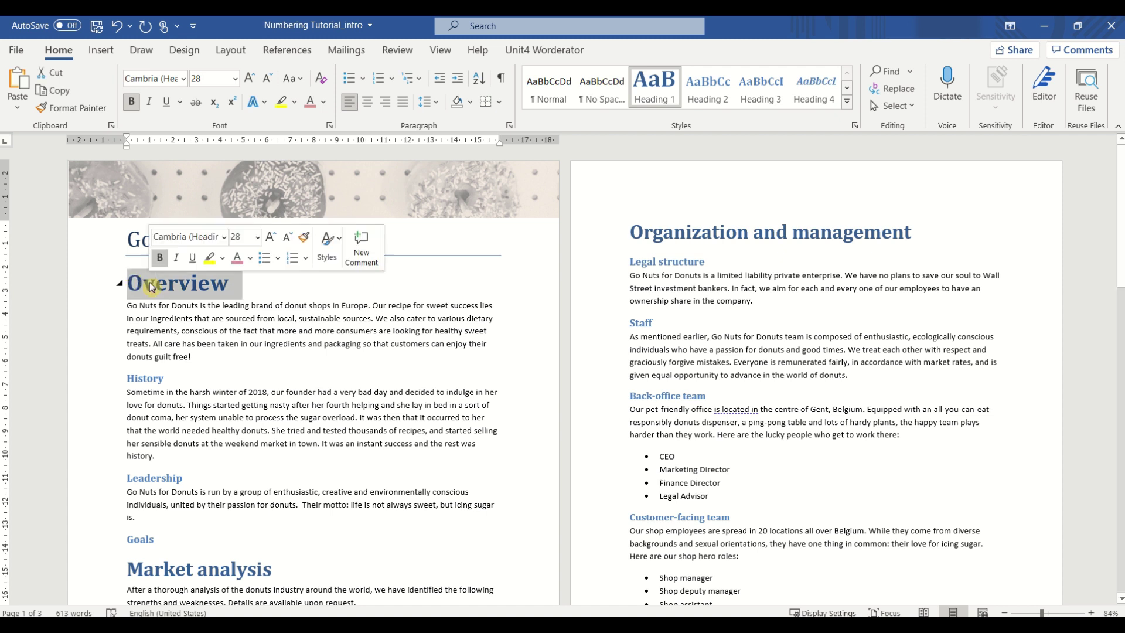
left_click(235, 85)
left_click(211, 327)
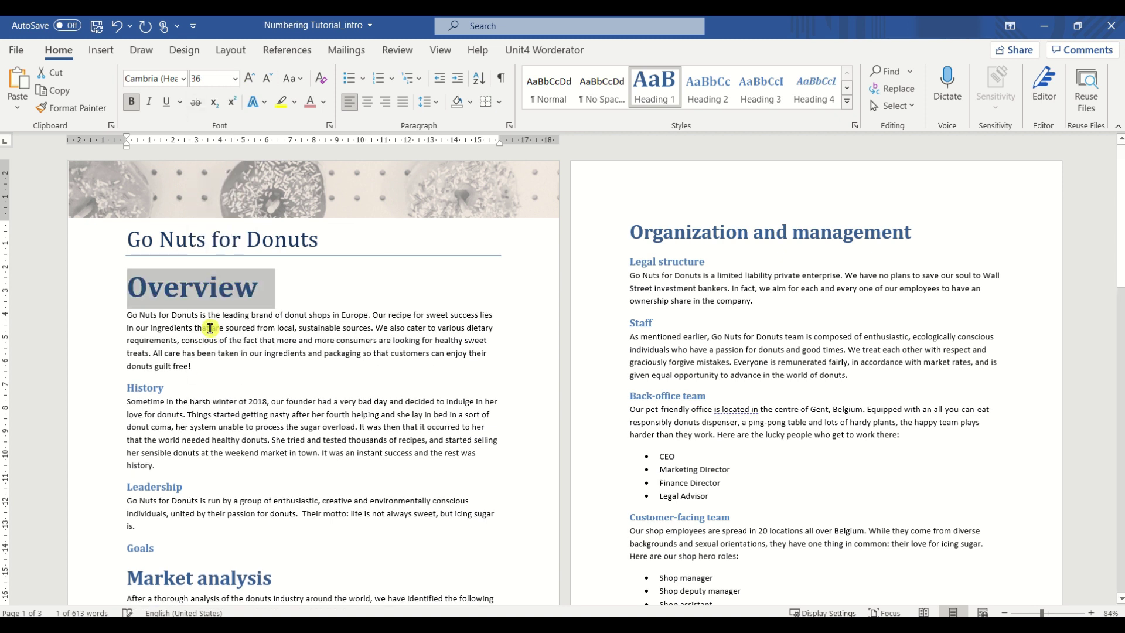
left_click(311, 102)
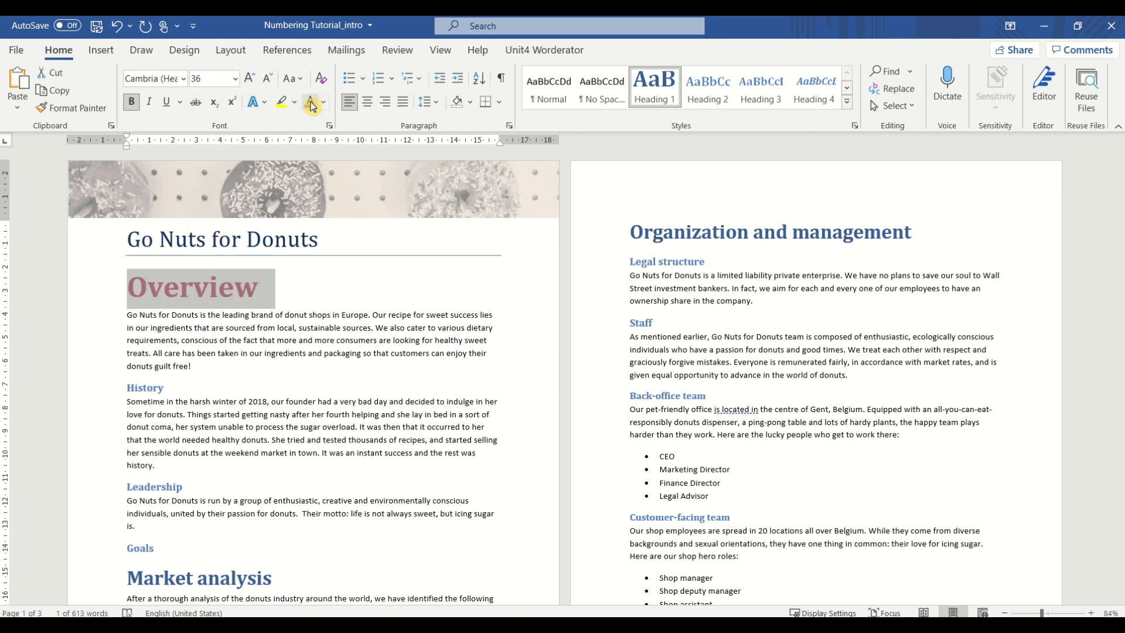
Update the Heading 1 style to match the formatting of the Overview heading
right_click(642, 86)
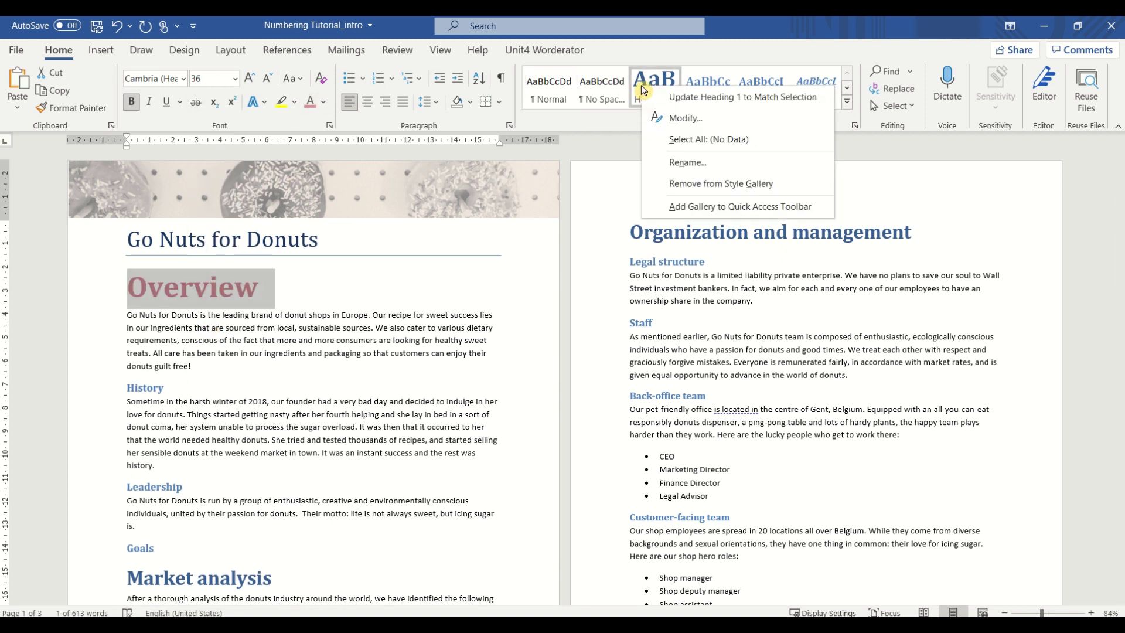
left_click(706, 97)
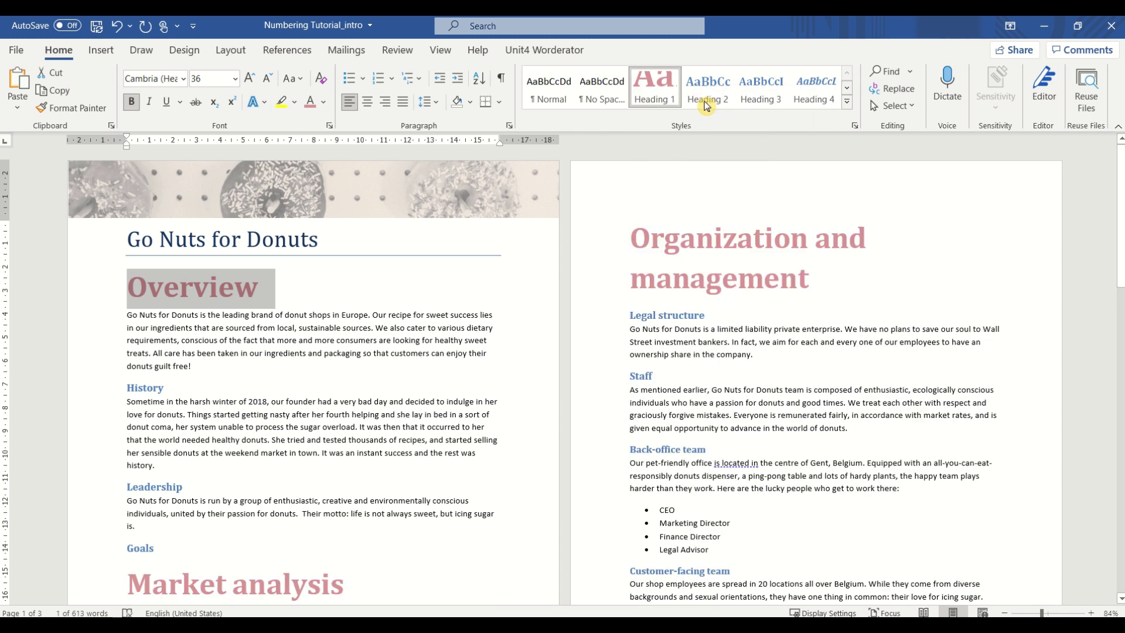
left_click(128, 317)
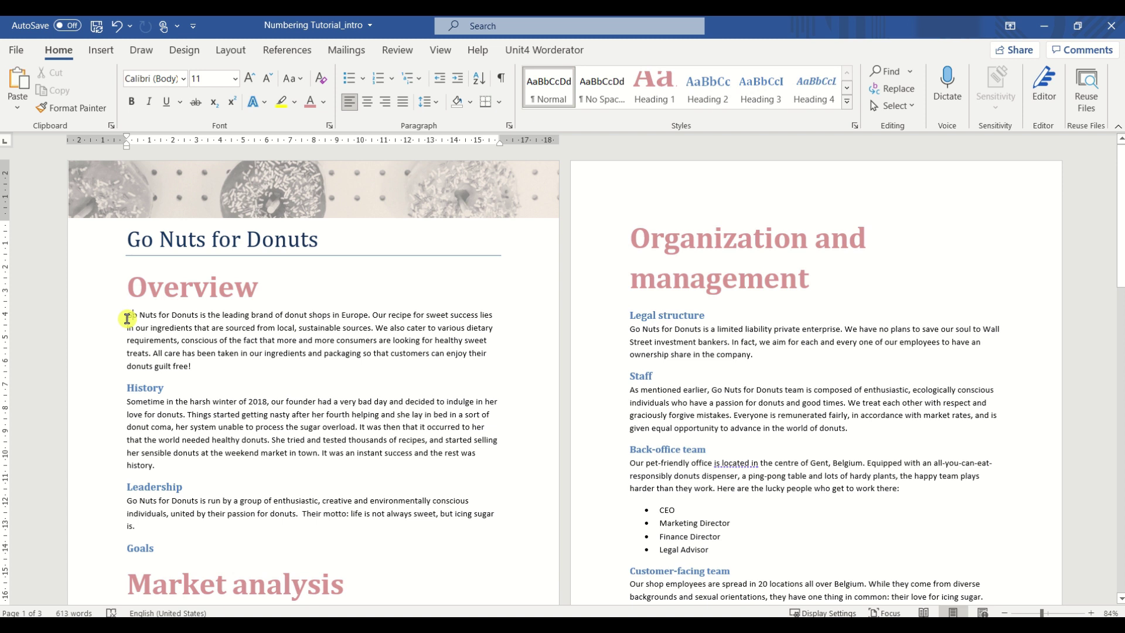
Apply the style set with a centered black title and capitalized main headings to the document
left_click(199, 51)
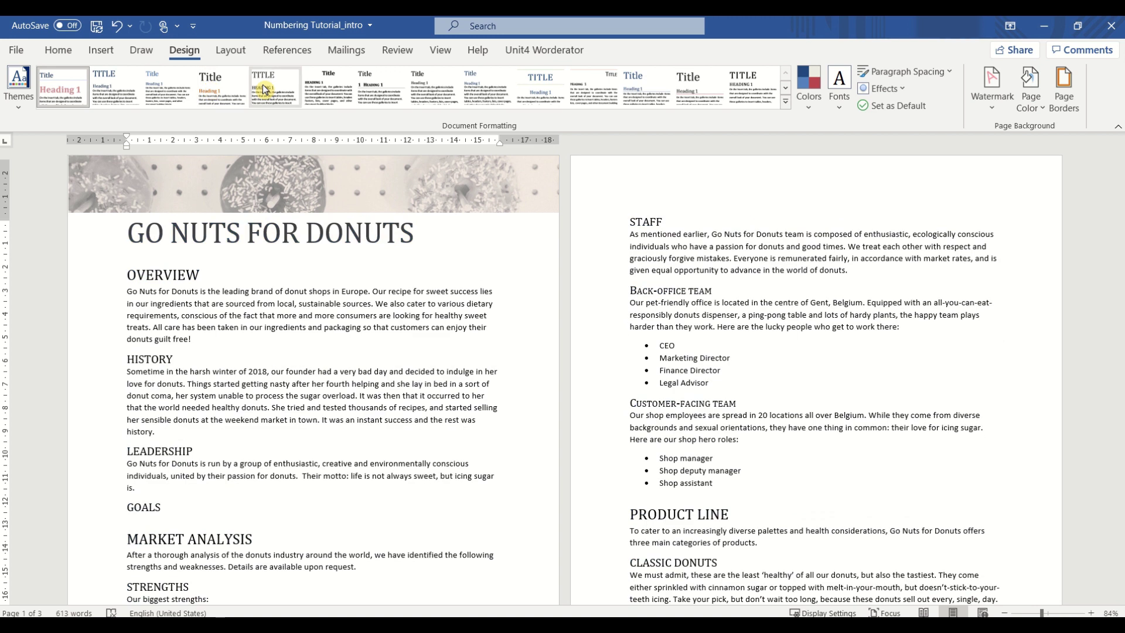
left_click(314, 89)
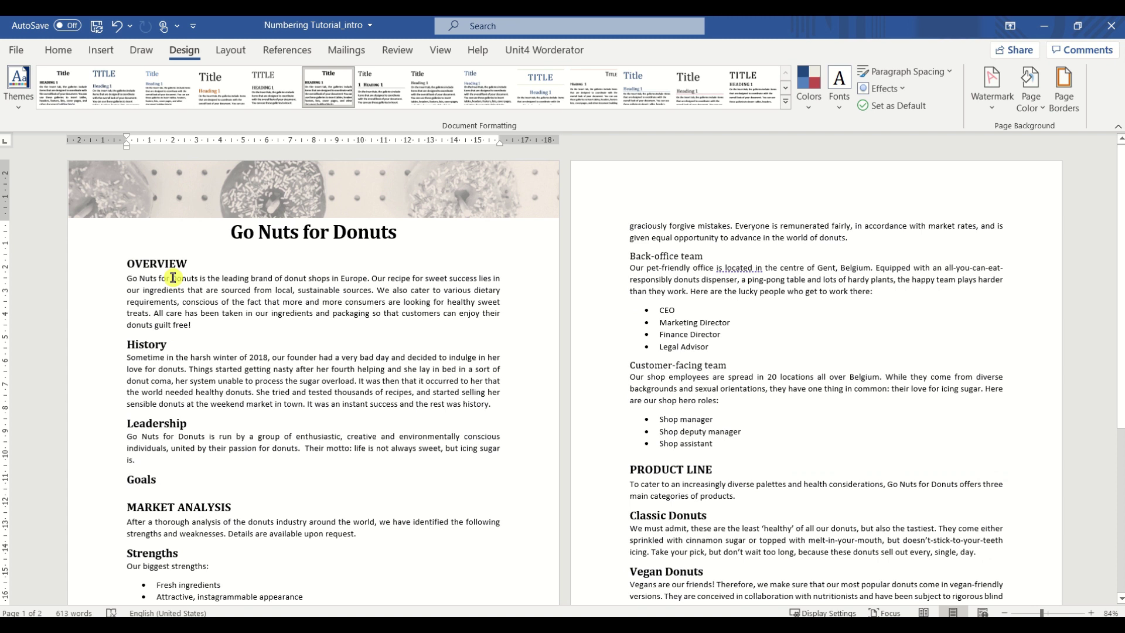
Use the Navigation pane to visit the Goals, Legal structure, Vegan Donuts and Gluten-free Donuts sections, and return to the document's beginning with the pane closed
left_click(442, 52)
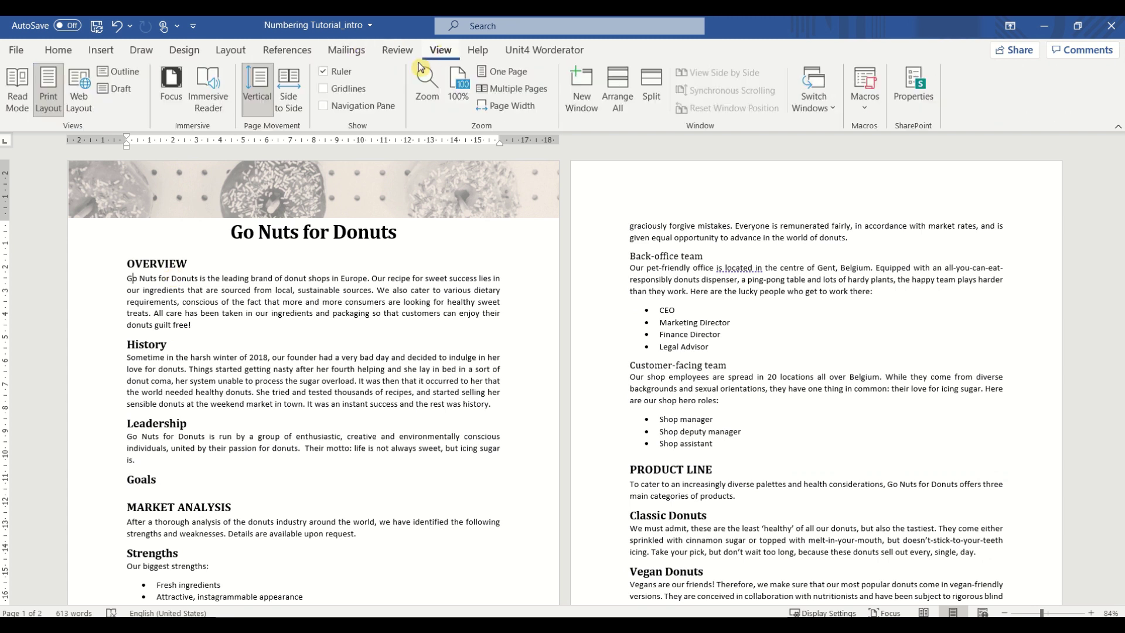
left_click(350, 107)
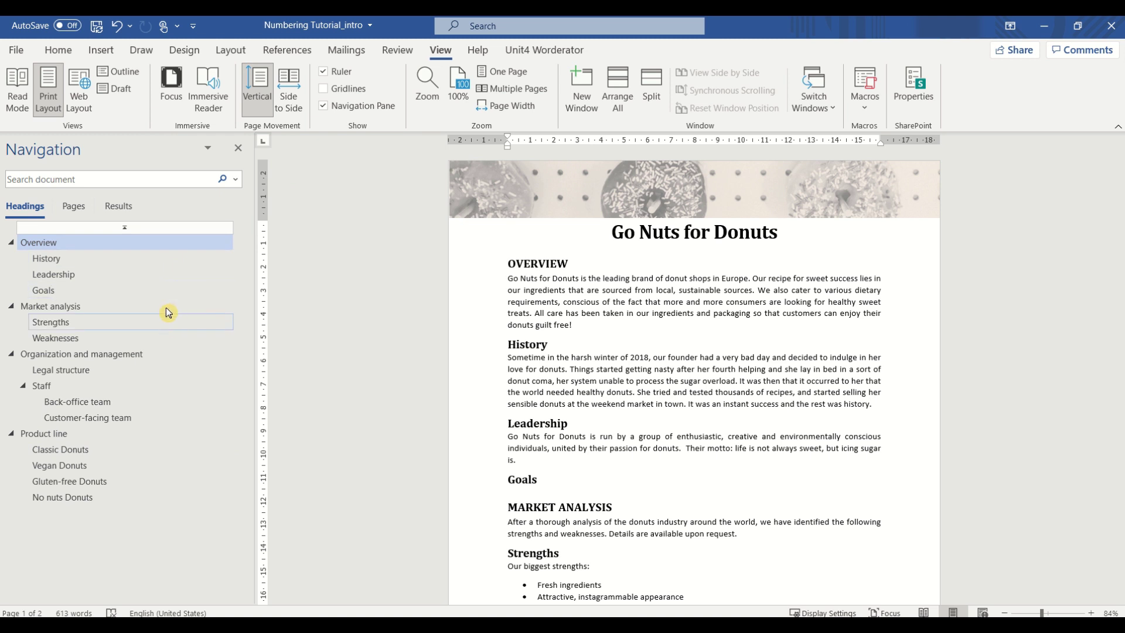
left_click(166, 245)
left_click(134, 290)
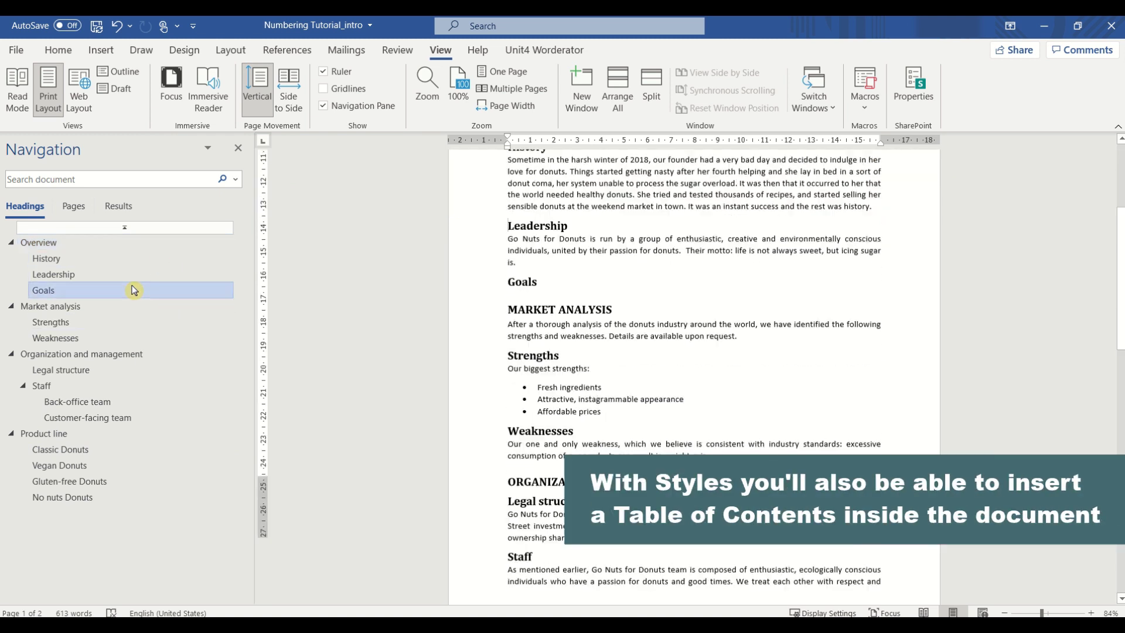
left_click(132, 369)
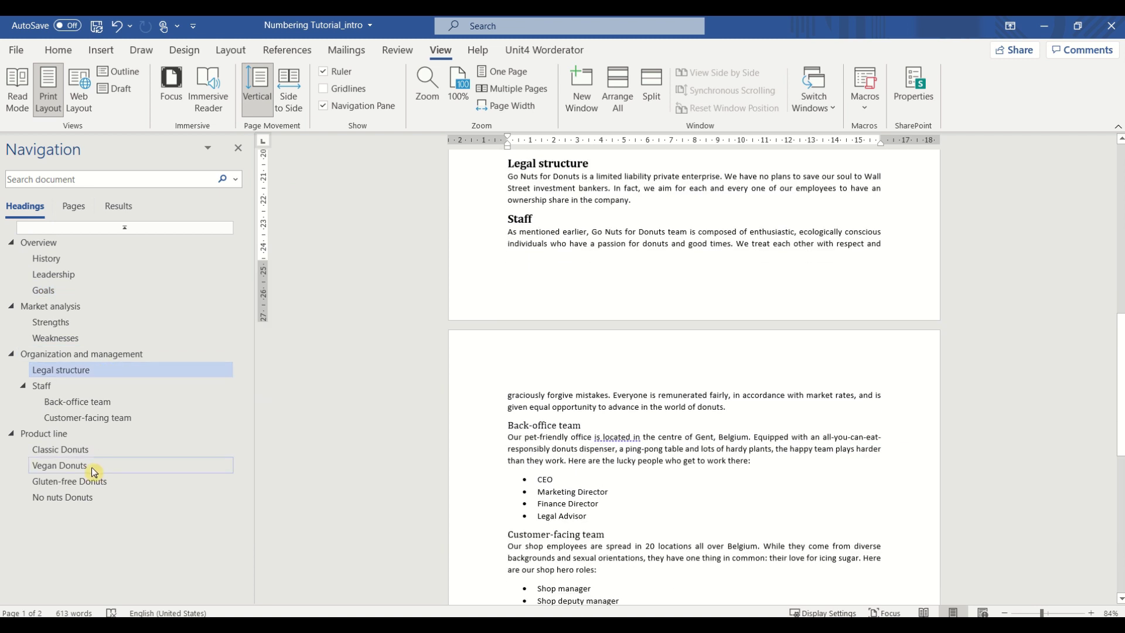
left_click(92, 466)
left_click(92, 481)
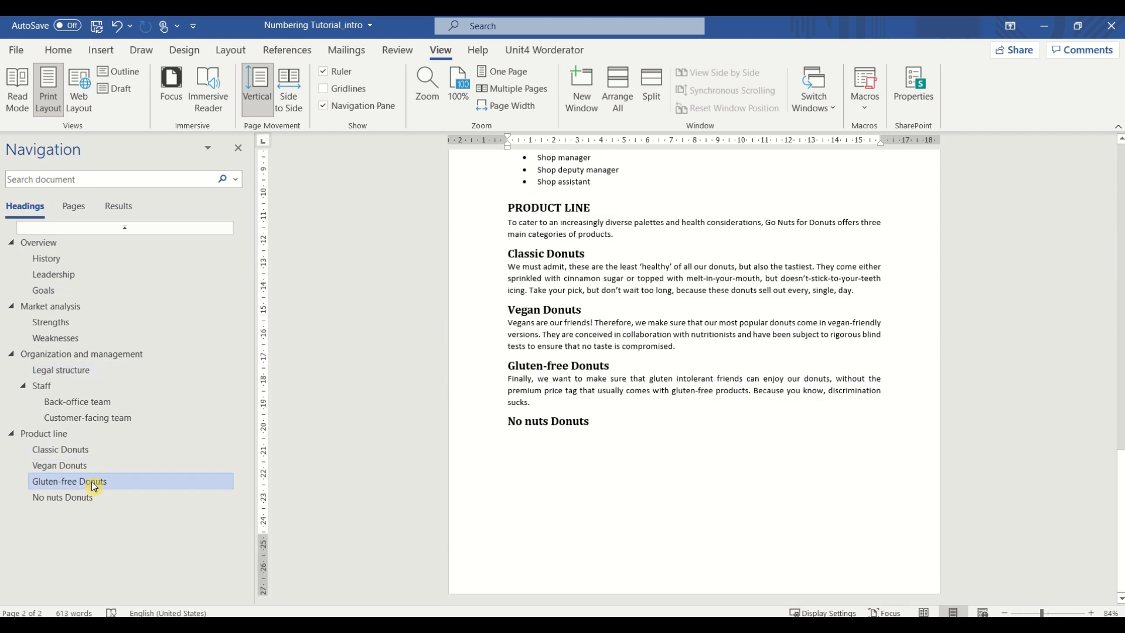
left_click(240, 150)
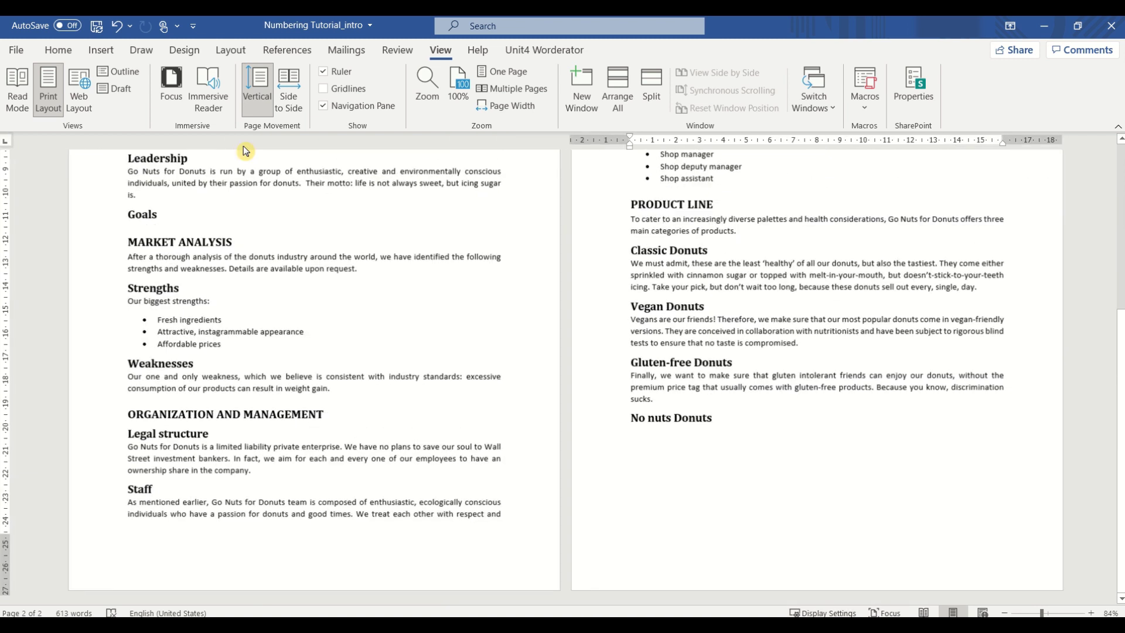
scroll(244, 243, "up", 5)
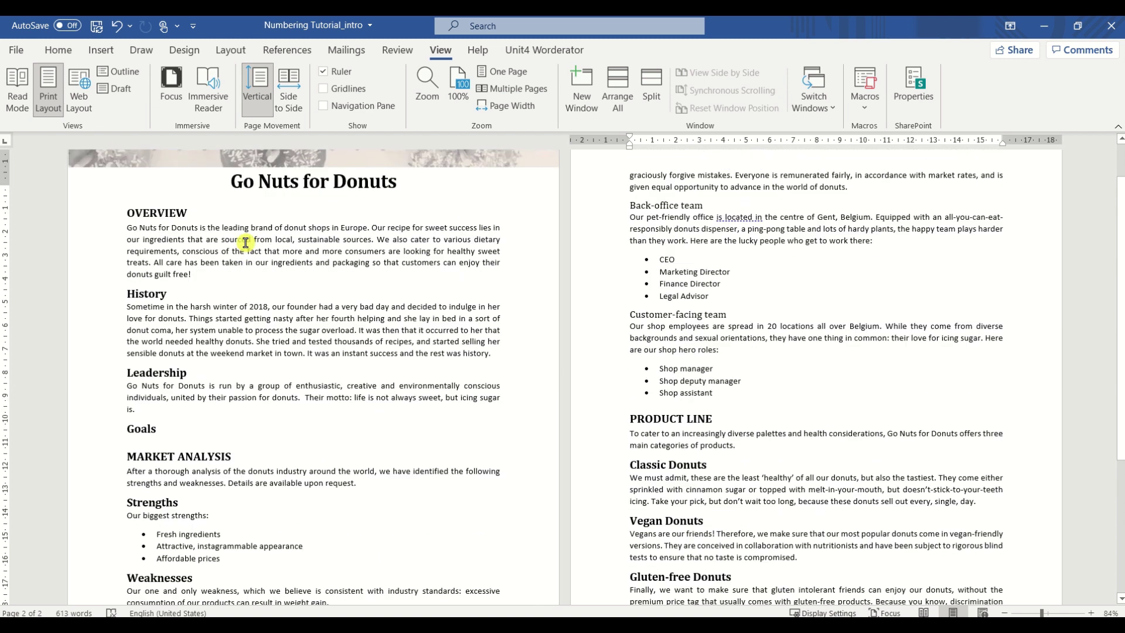
scroll(246, 243, "up", 2)
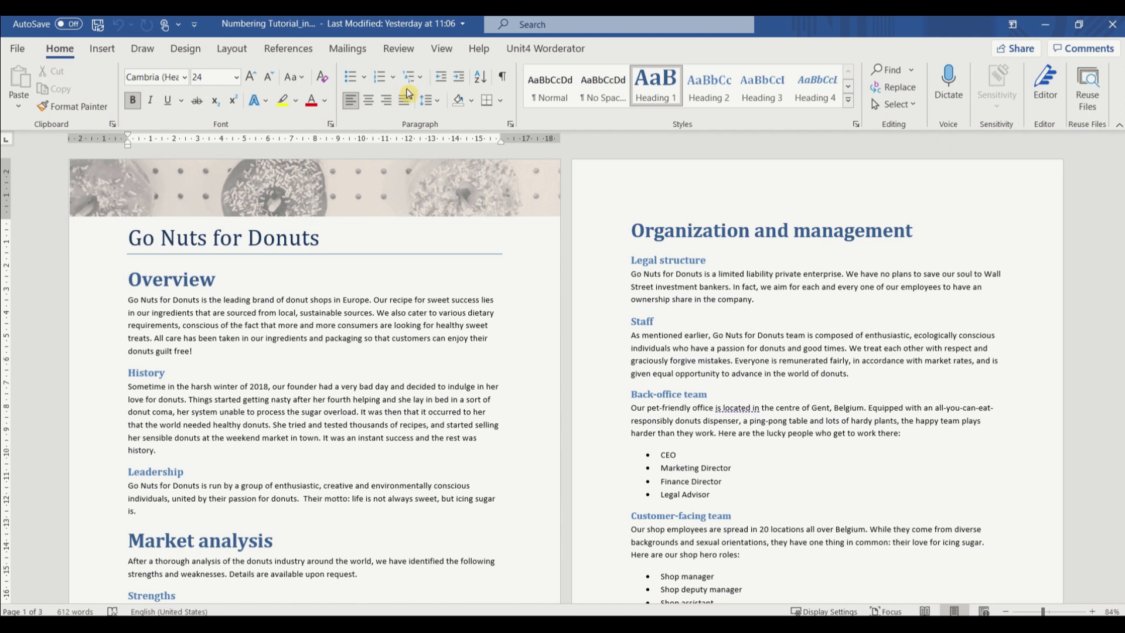
Start defining a new multilevel list for the headings, with the full set of options expanded
left_click(411, 79)
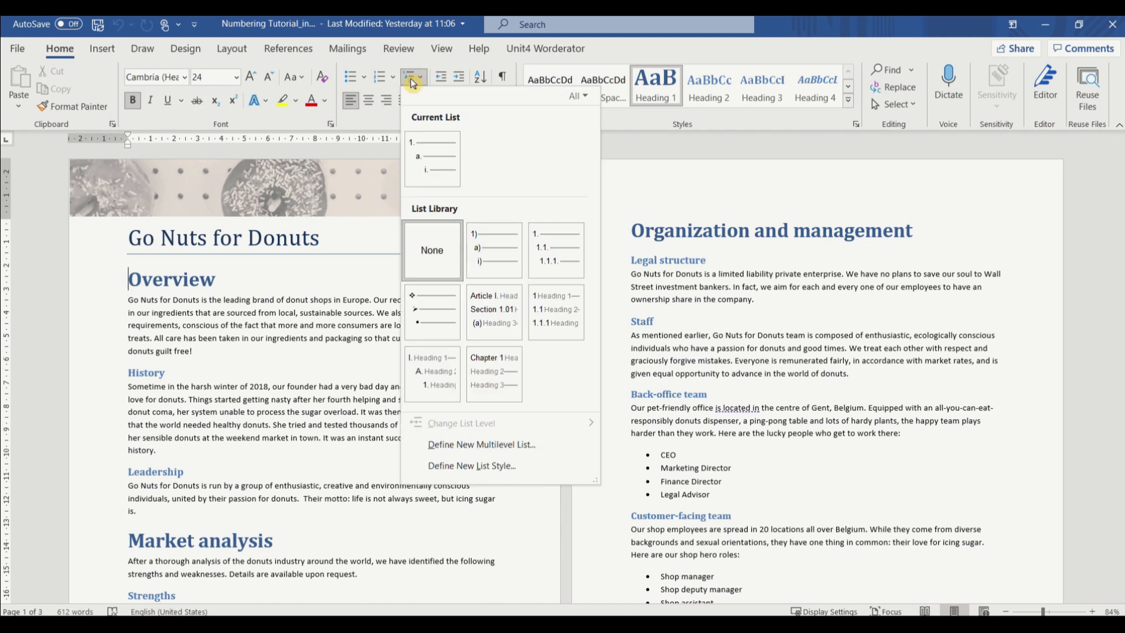
mouse_move(462, 302)
mouse_move(572, 317)
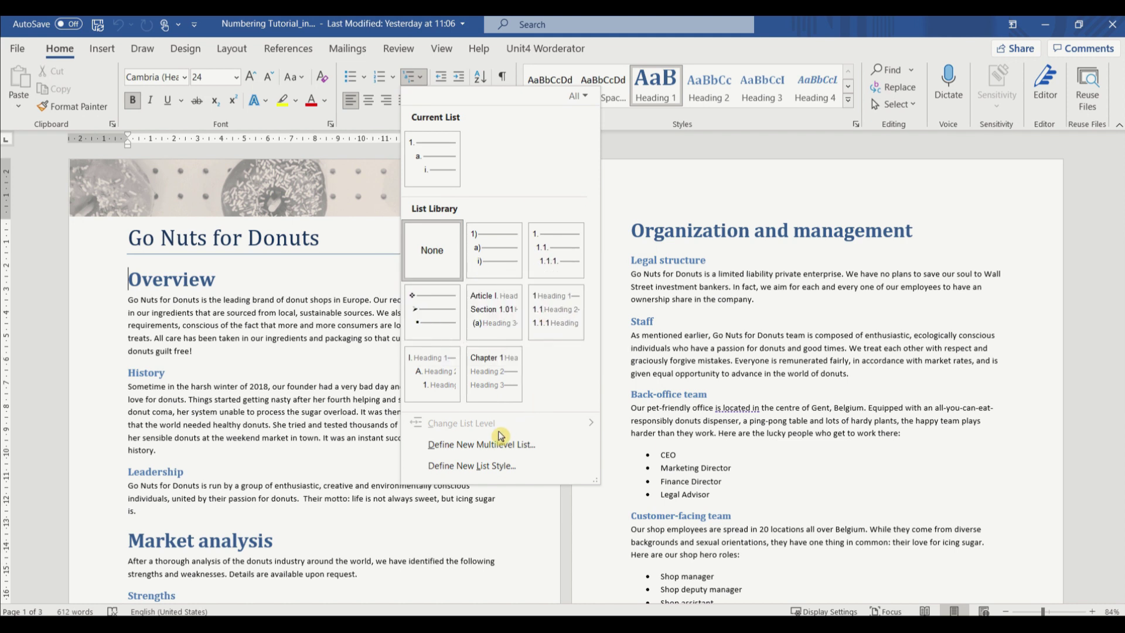
left_click(467, 445)
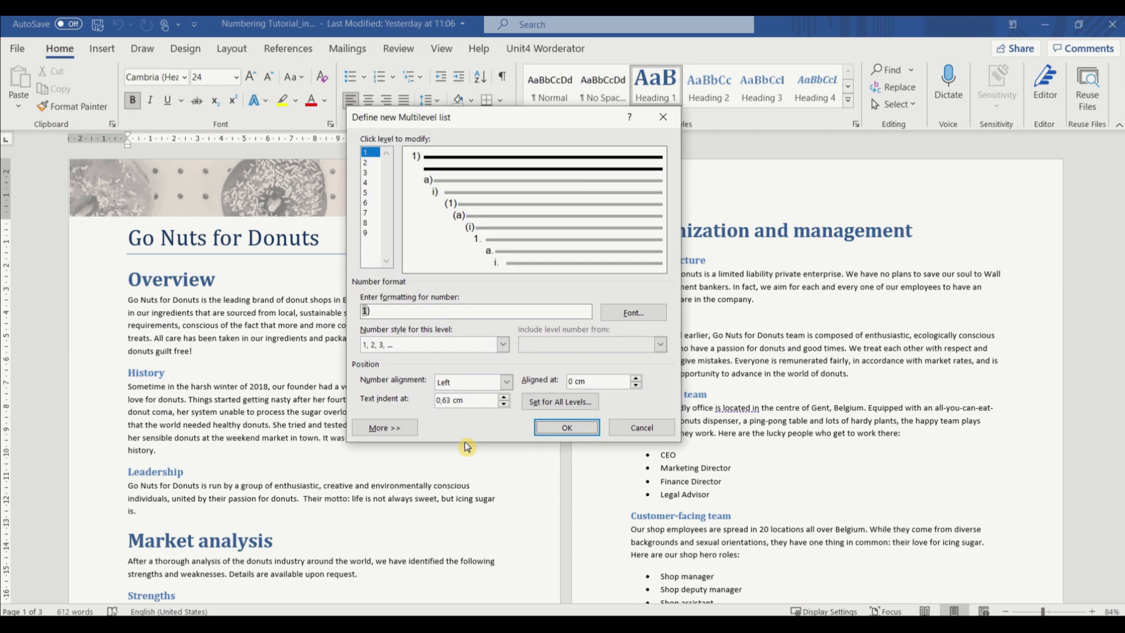
left_click(384, 429)
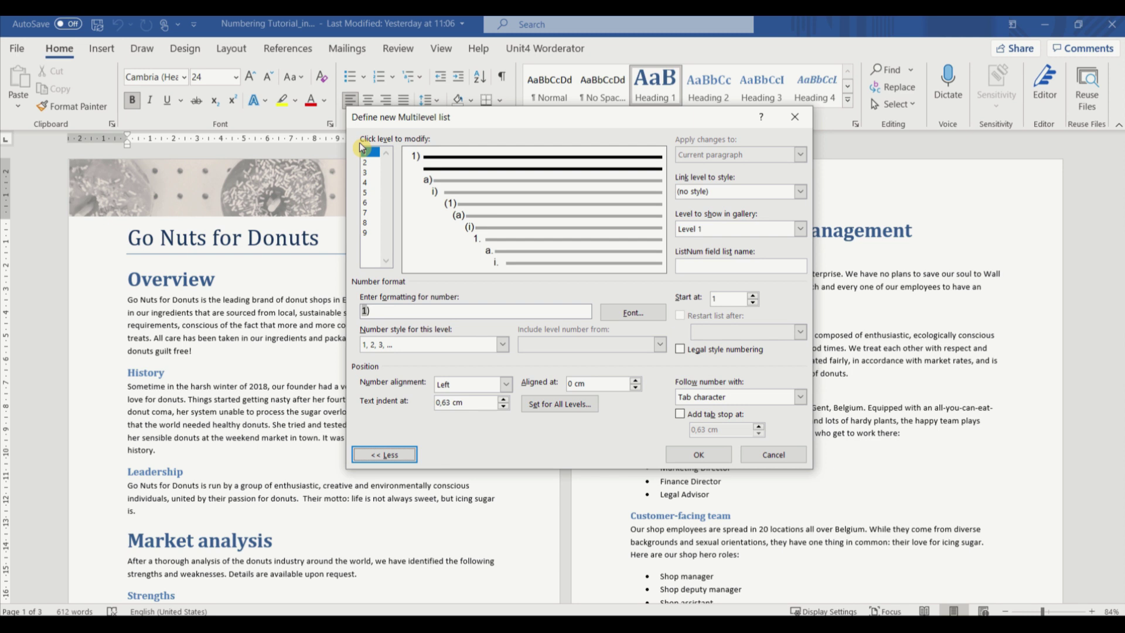
Set the level 1 number format to "Section 1 -", using the 1, 2, 3 number style
left_click(393, 310)
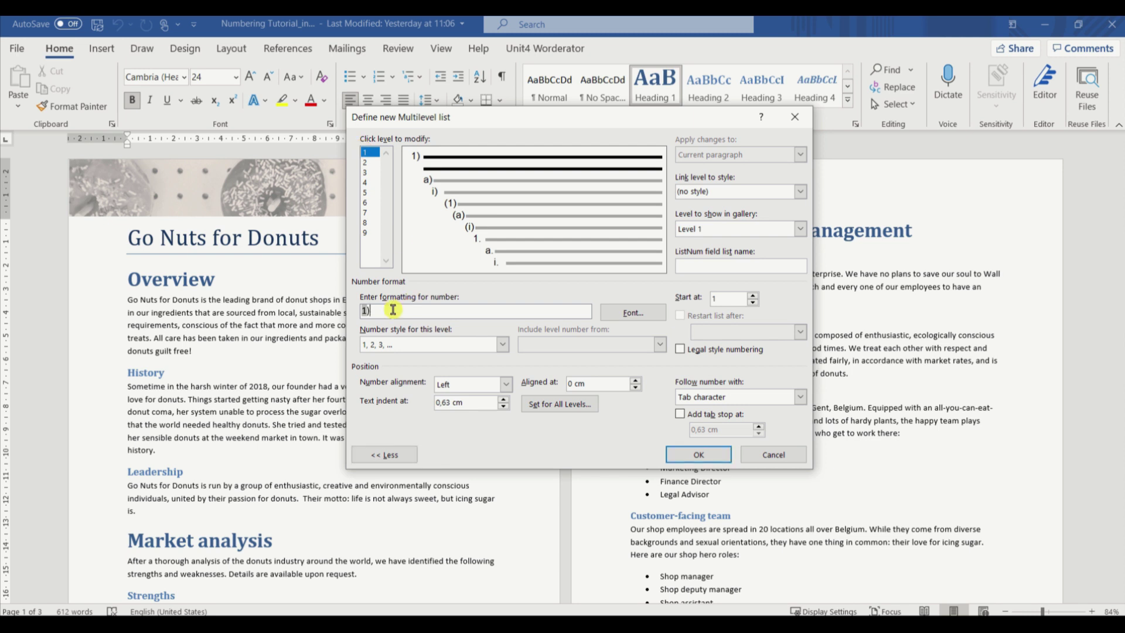
key("BackSpace")
key("BackSpace")
type("Section")
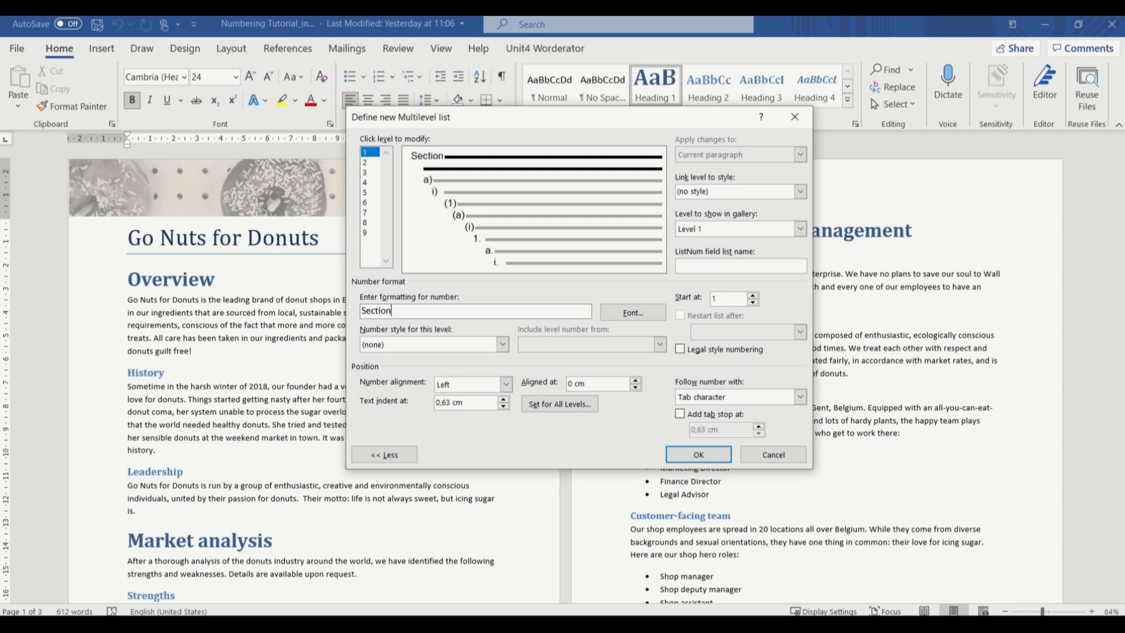
left_click(502, 344)
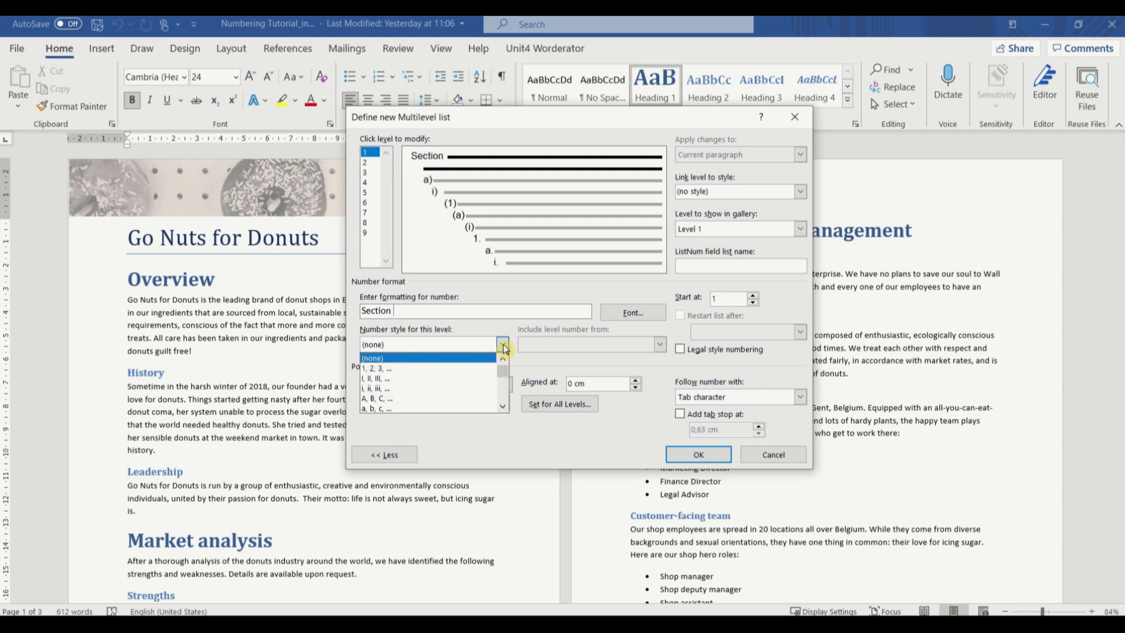
left_click(427, 367)
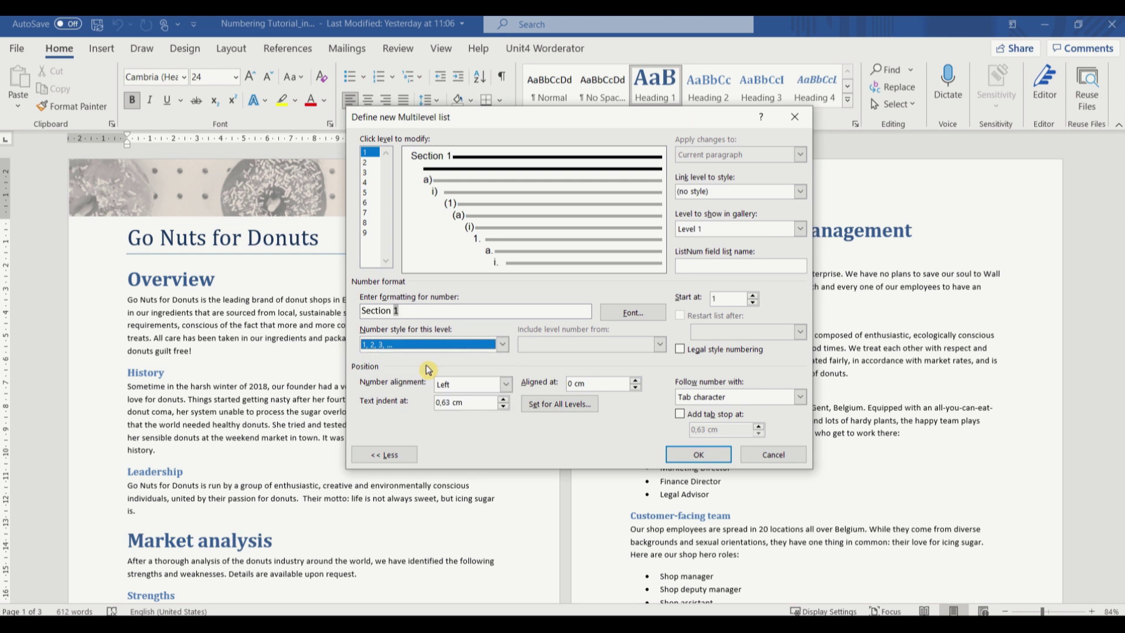
left_click(432, 312)
type("-")
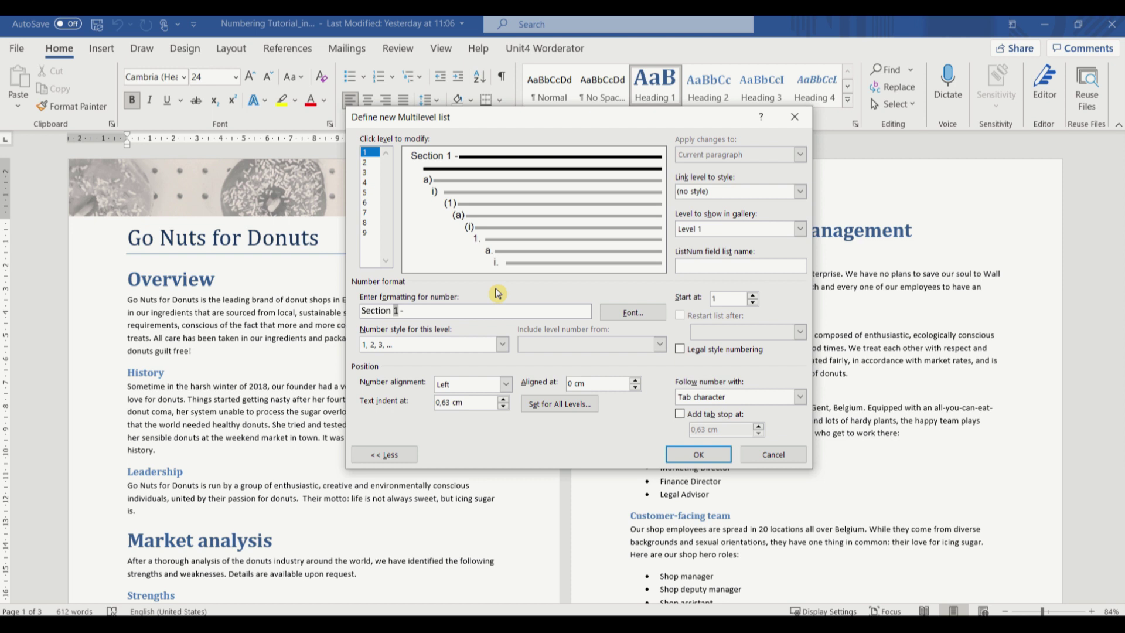
left_click(638, 320)
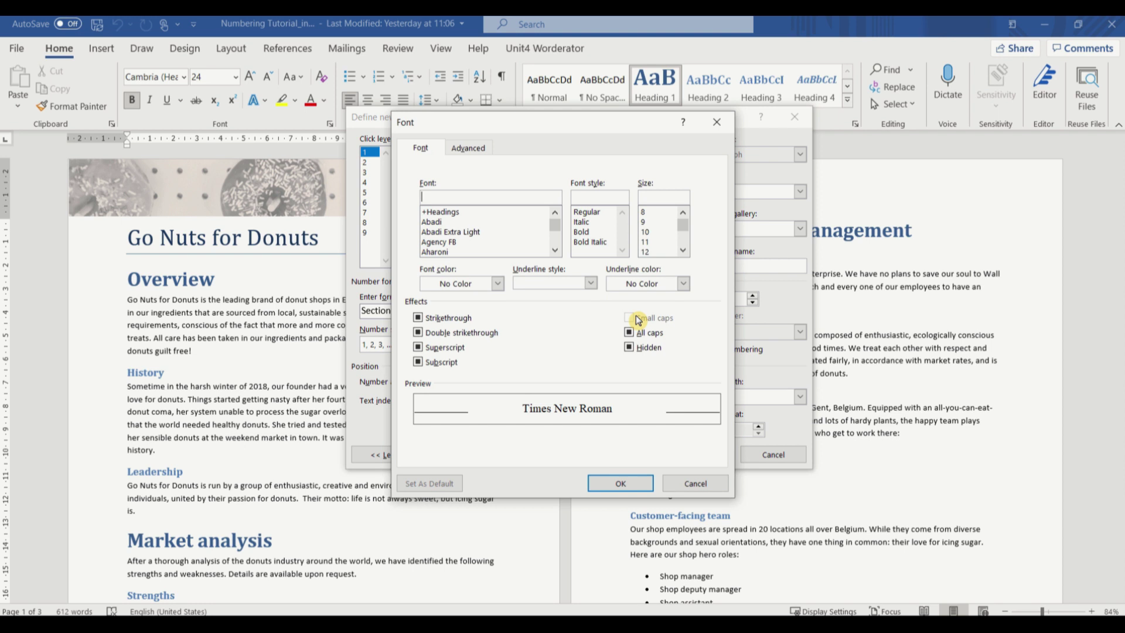
left_click(699, 484)
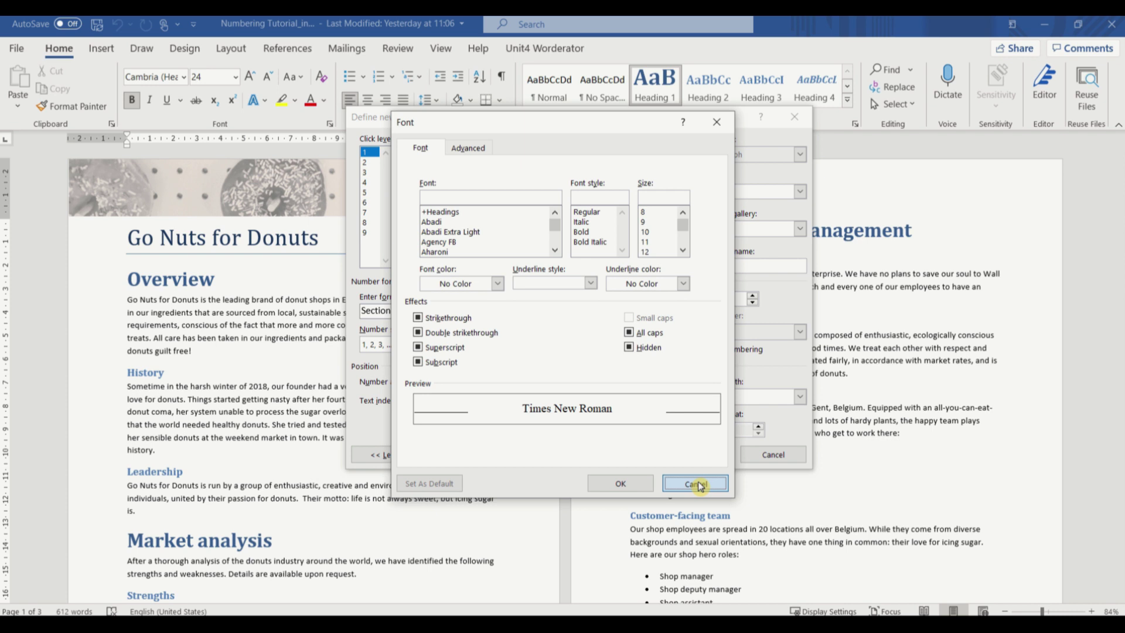
left_click(699, 485)
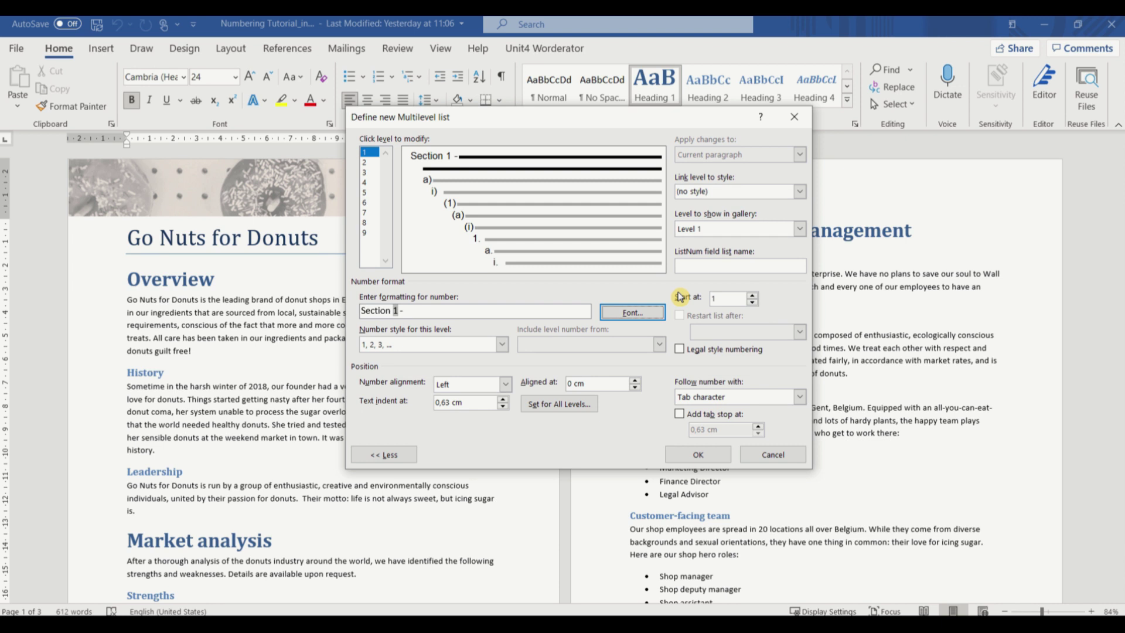
Set the first-level text position and the additional indent for each level to 0 cm for all list levels
left_click(566, 405)
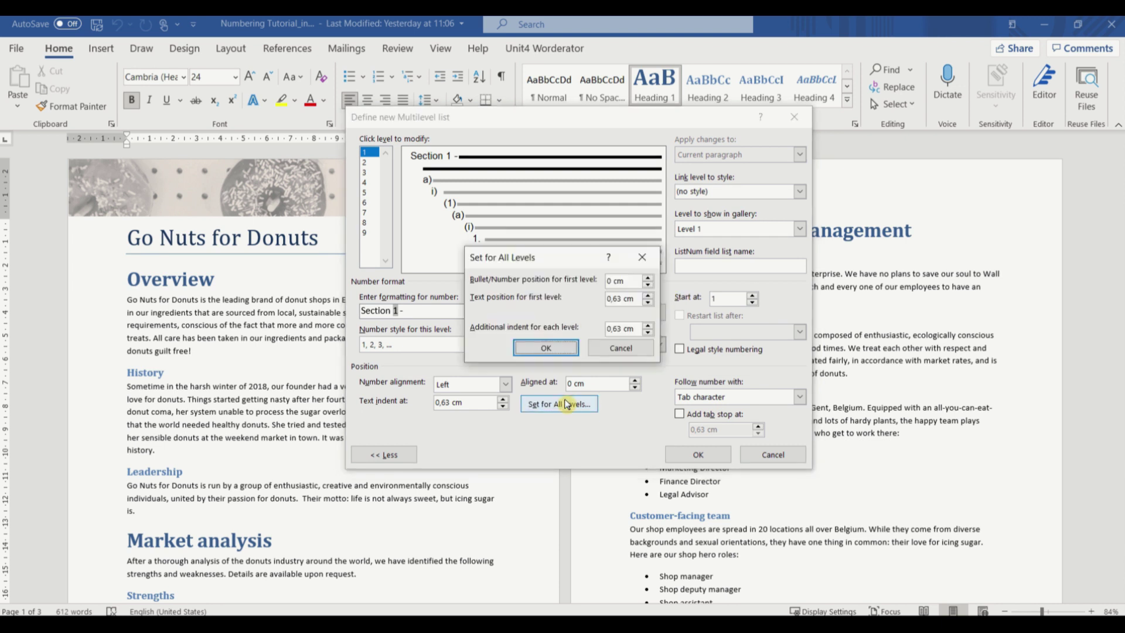
left_click(619, 300)
key("BackSpace")
key("BackSpace")
key("BackSpace")
left_click(623, 328)
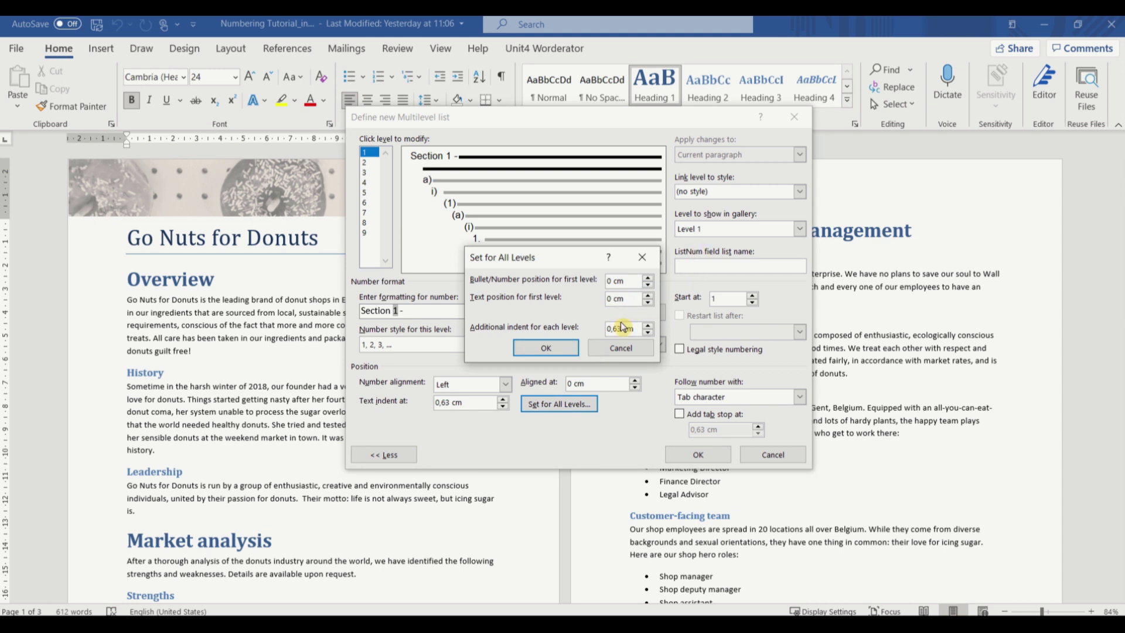
key("BackSpace")
key("BackSpace")
key("BackSpace")
key("BackSpace")
left_click(556, 351)
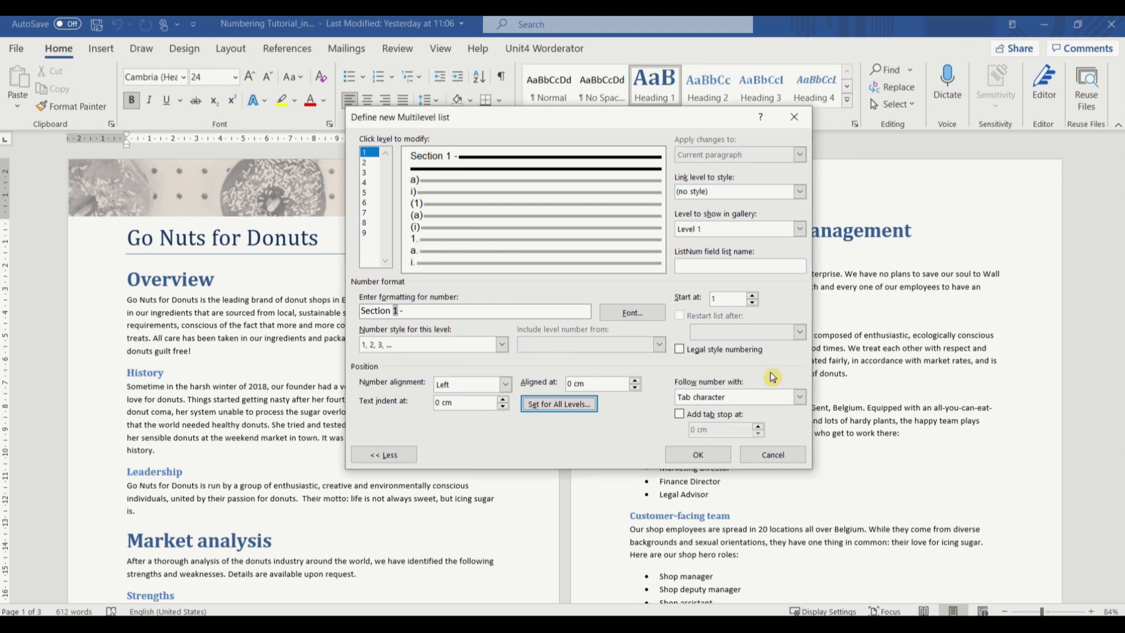
Have the level 1 number followed by a space and link level 1 to the Heading 1 style
left_click(800, 397)
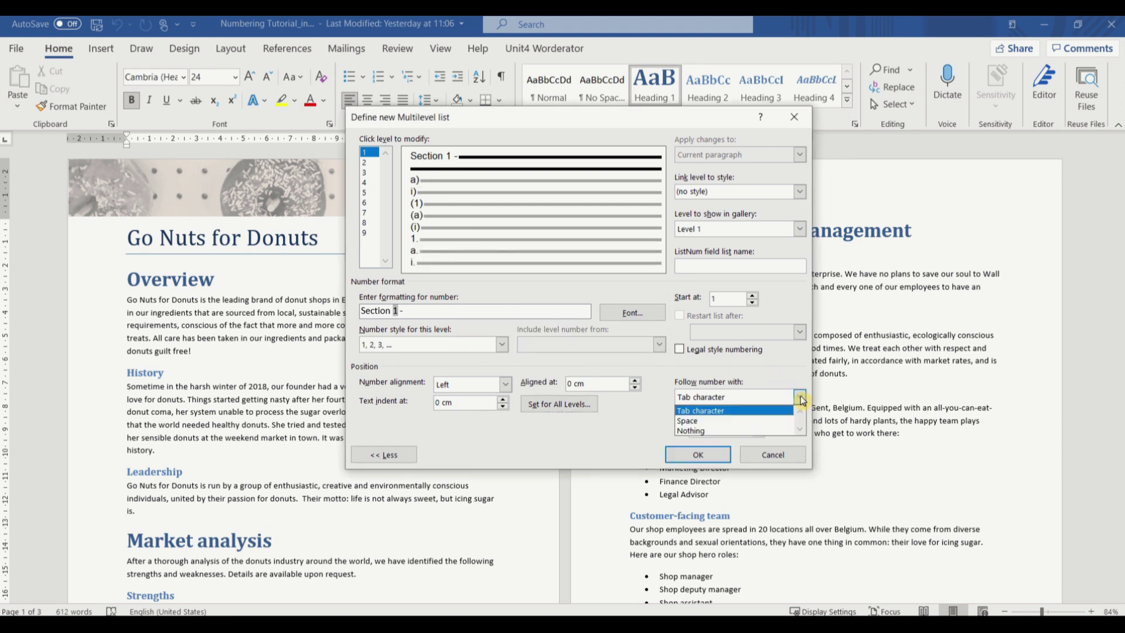
left_click(730, 421)
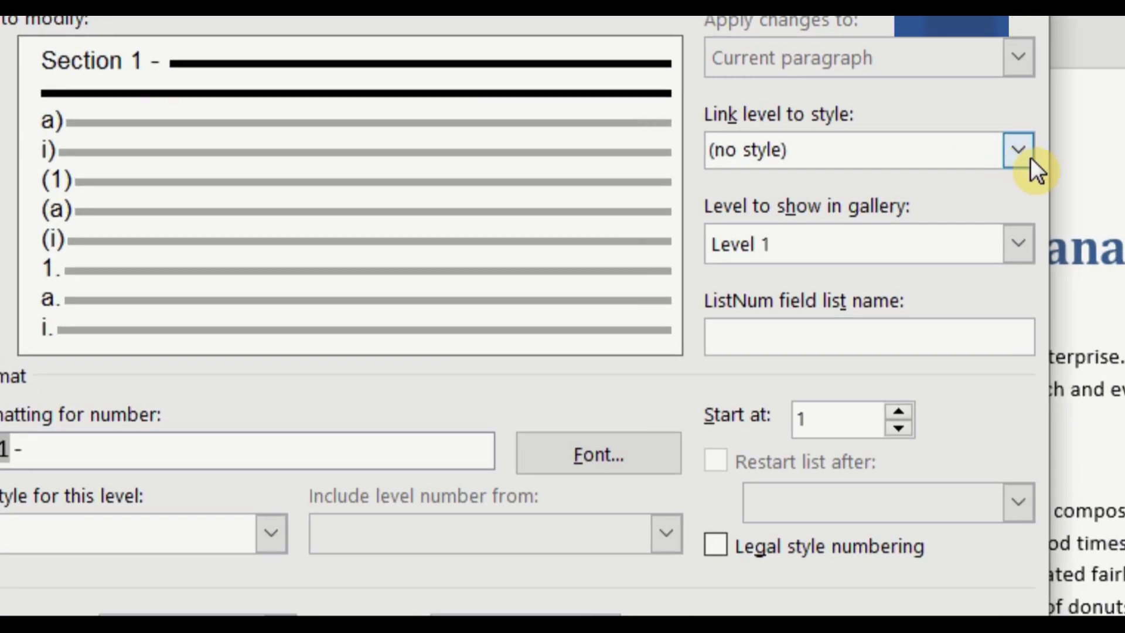
left_click(1030, 157)
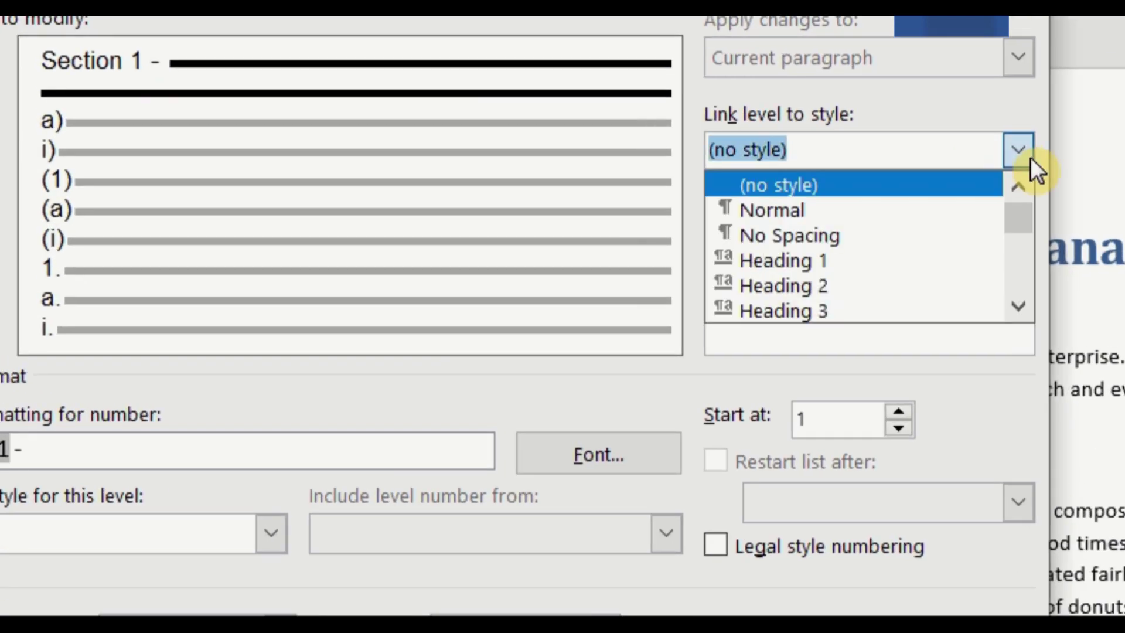
left_click(846, 262)
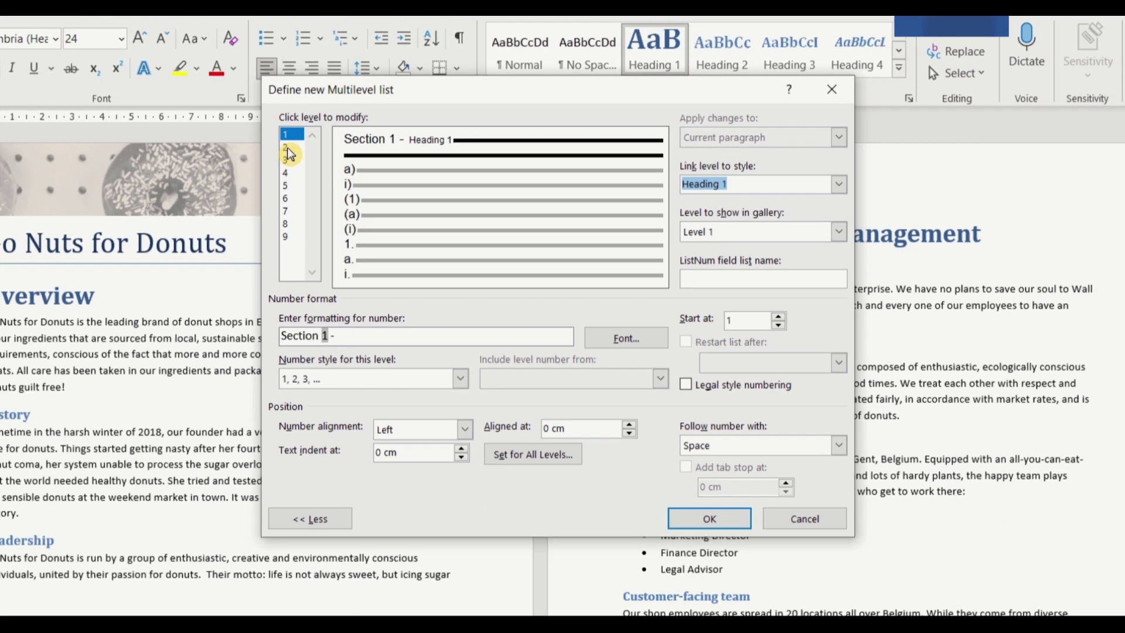
Set the level 2 number format to "1.1 -", combining the included level 1 number with the 1, 2, 3 number style
left_click(187, 128)
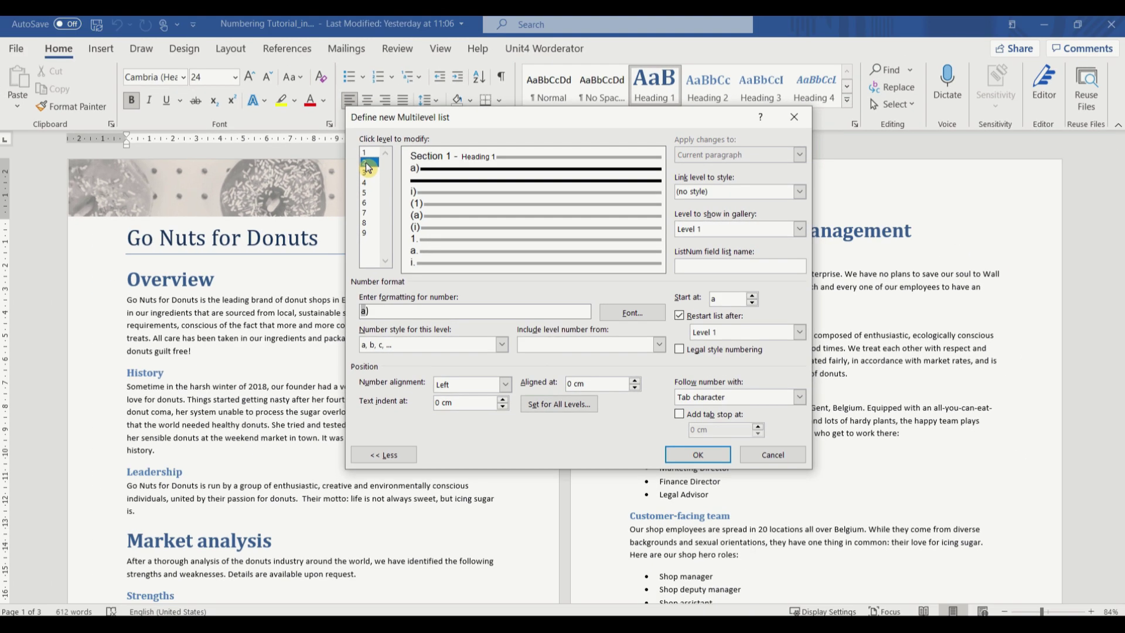
left_click(546, 305)
key("BackSpace")
key("BackSpace")
left_click(659, 344)
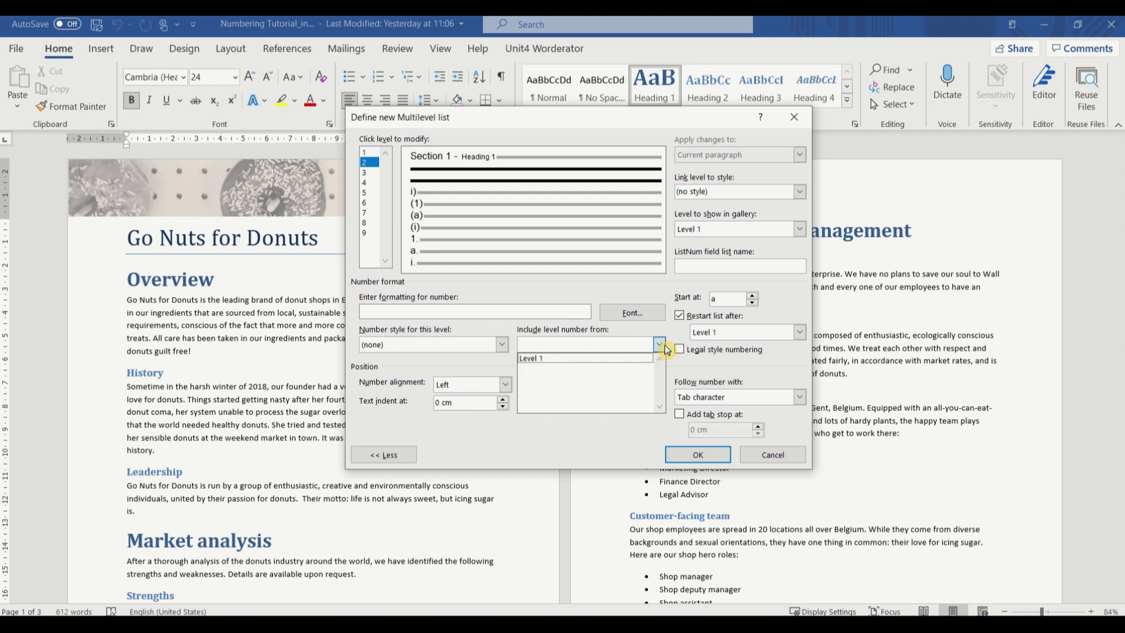
left_click(560, 358)
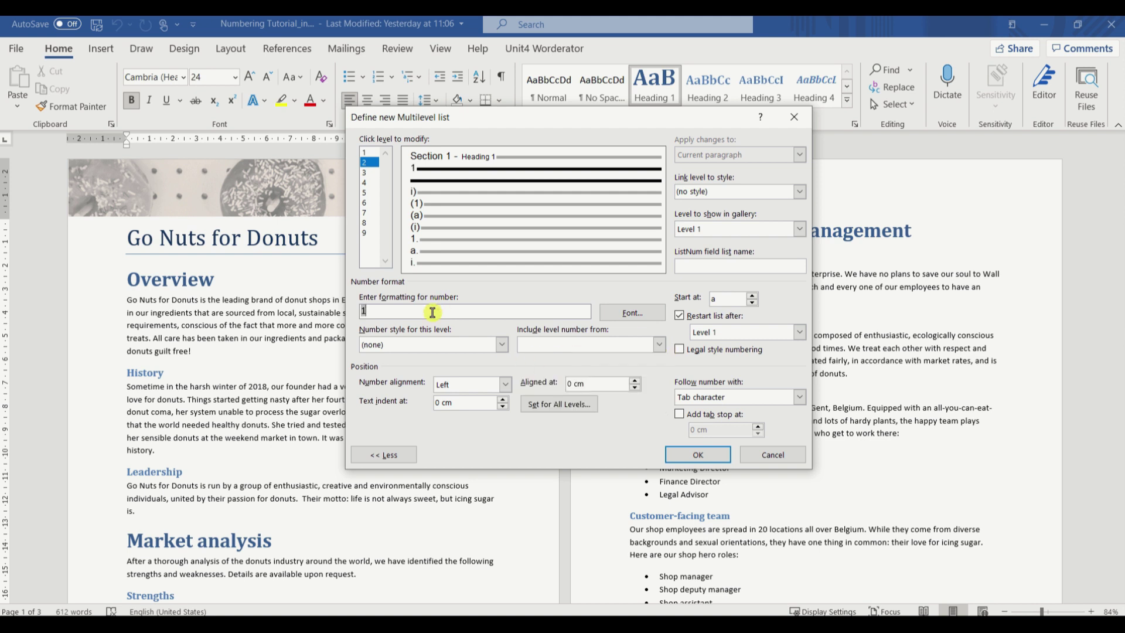
type(".")
left_click(502, 345)
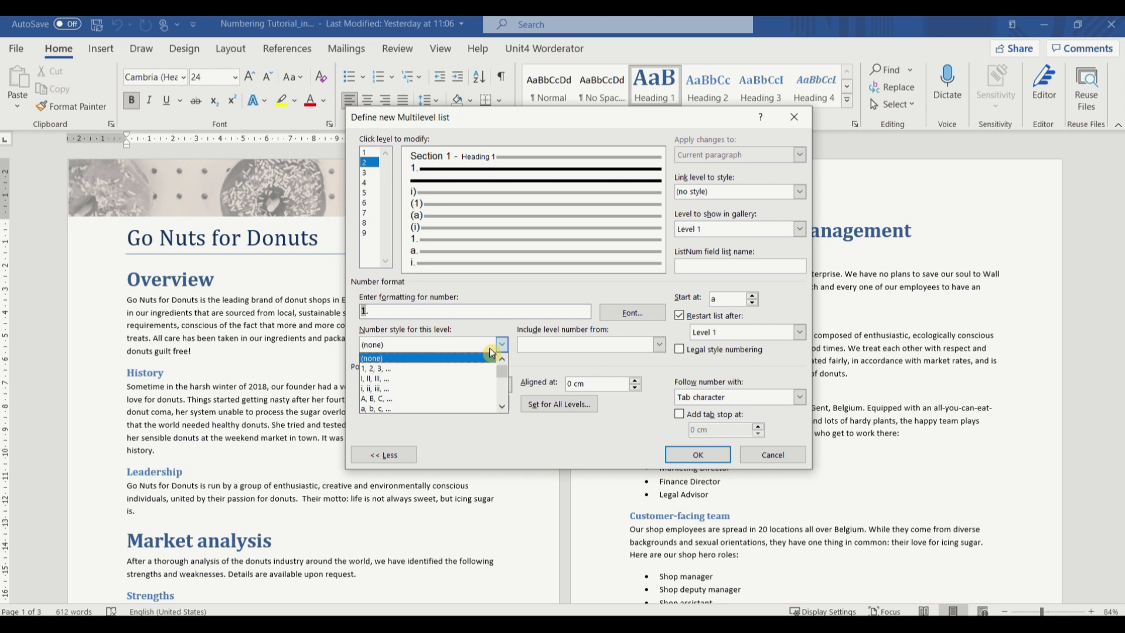
left_click(443, 372)
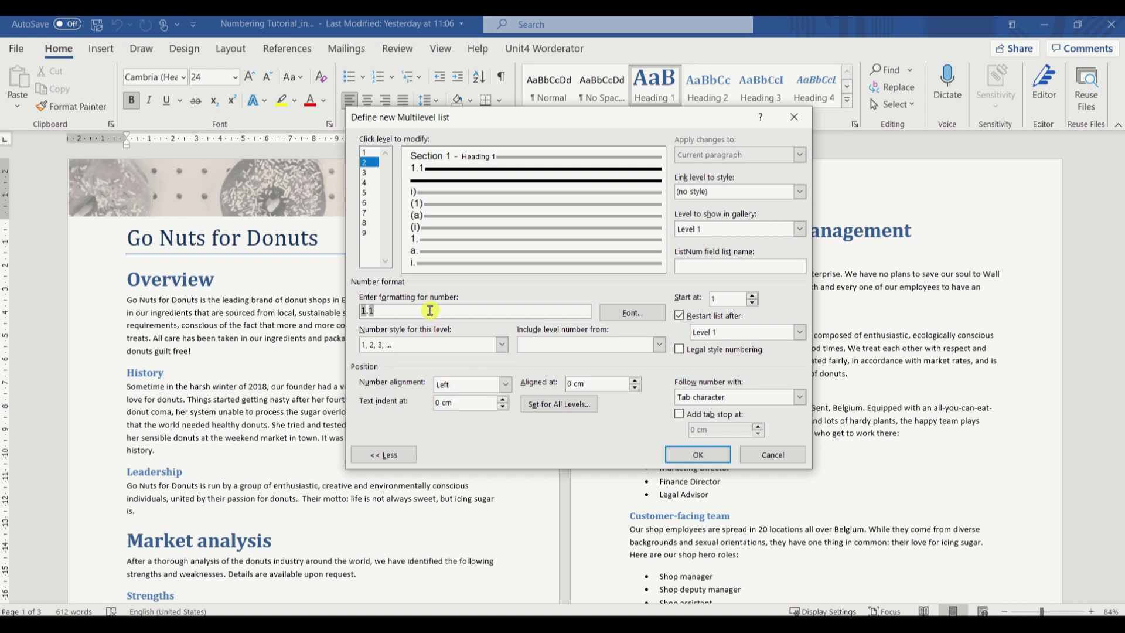
type("-")
Have the level 2 number followed by a space and link level 2 to the Heading 2 style
left_click(799, 398)
left_click(732, 421)
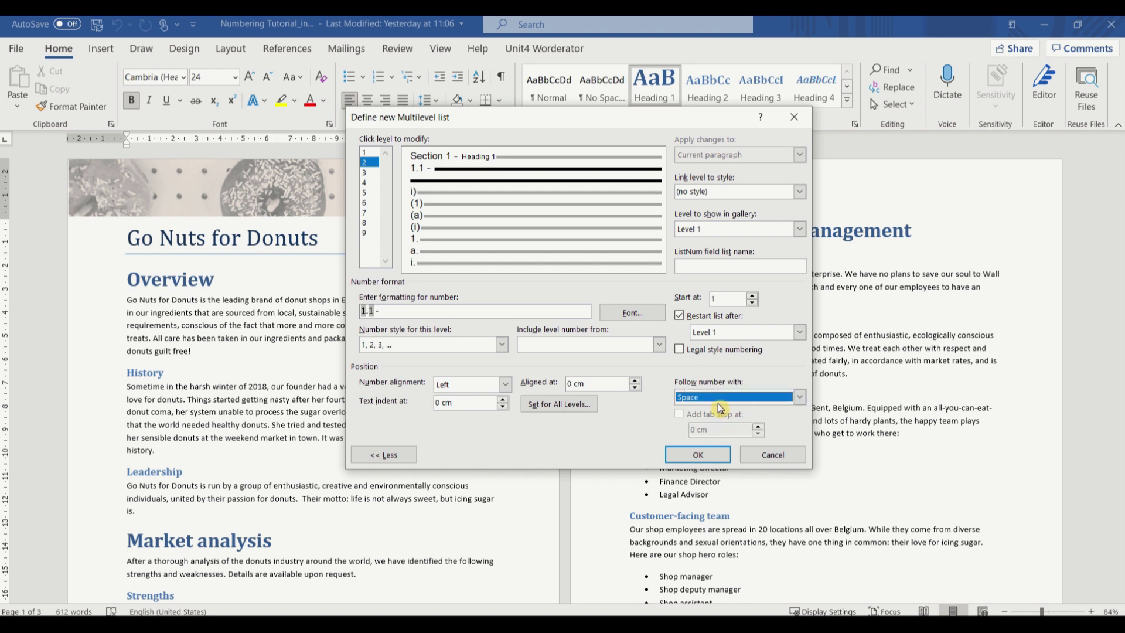
left_click(800, 192)
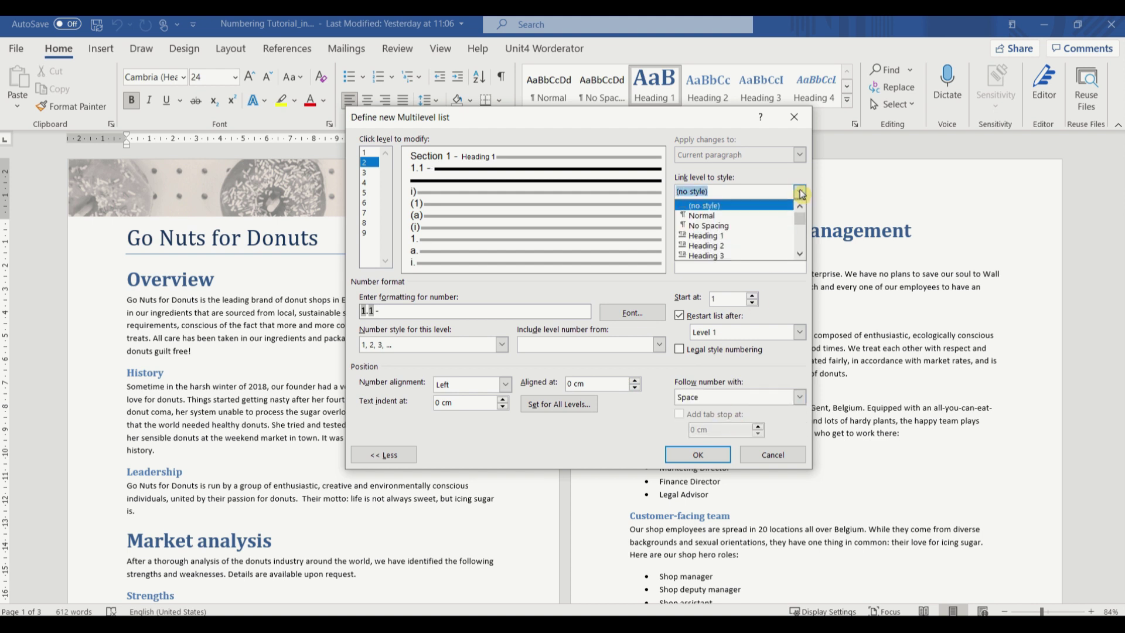
left_click(732, 246)
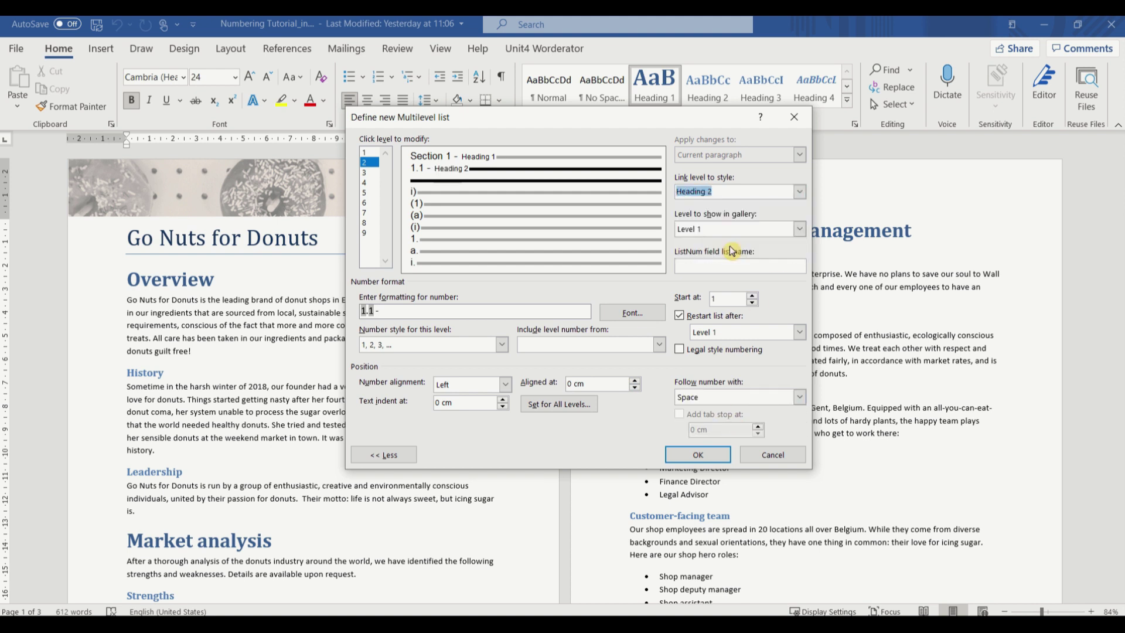
Build the level 3 number as 1.1.1 from the included level 1 and level 2 numbers plus the 1, 2, 3 number style
left_click(372, 172)
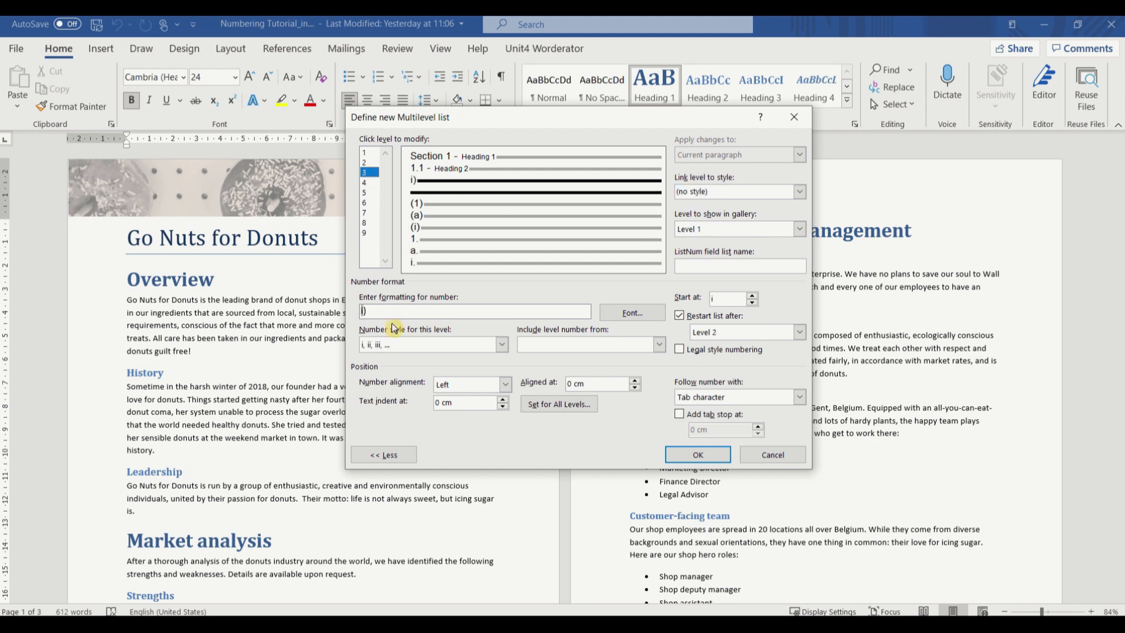
key("BackSpace")
key("BackSpace")
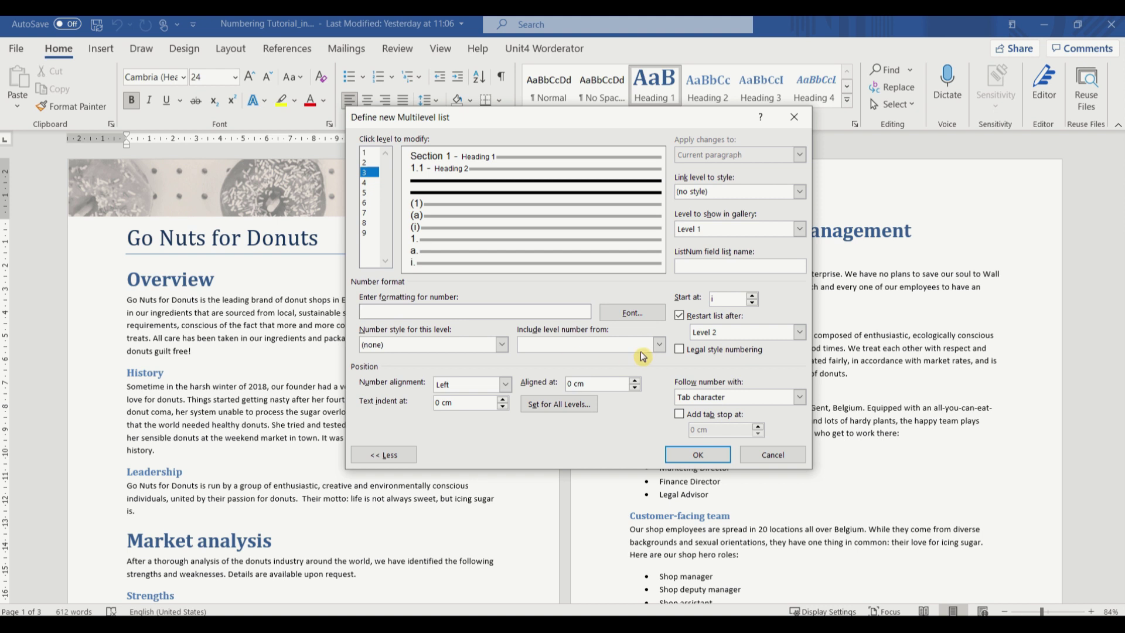
left_click(659, 344)
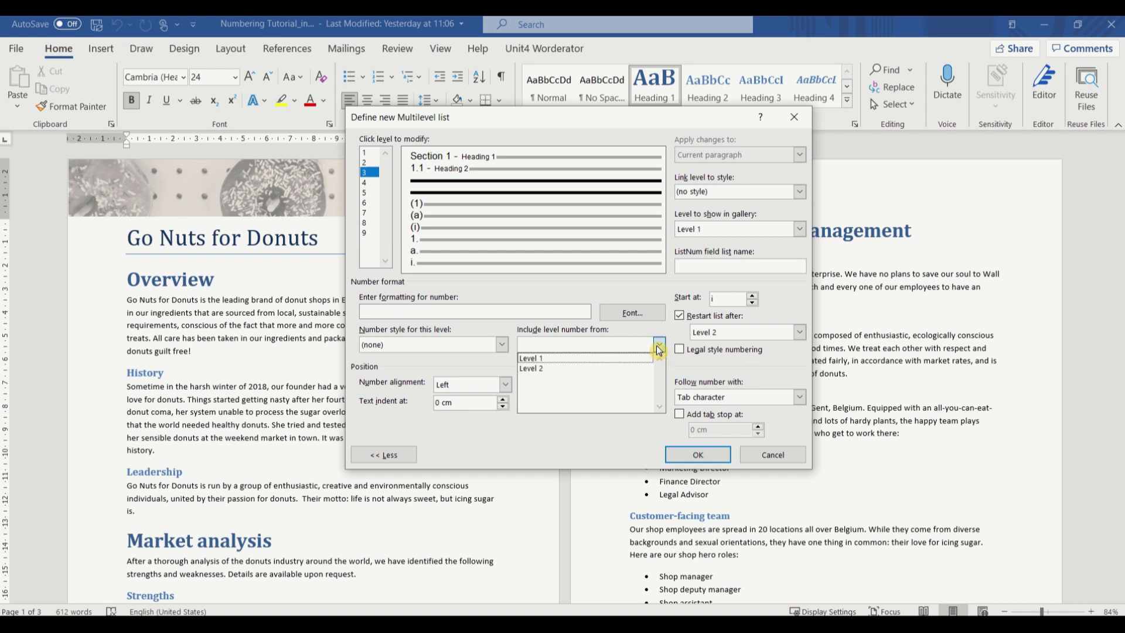
left_click(591, 362)
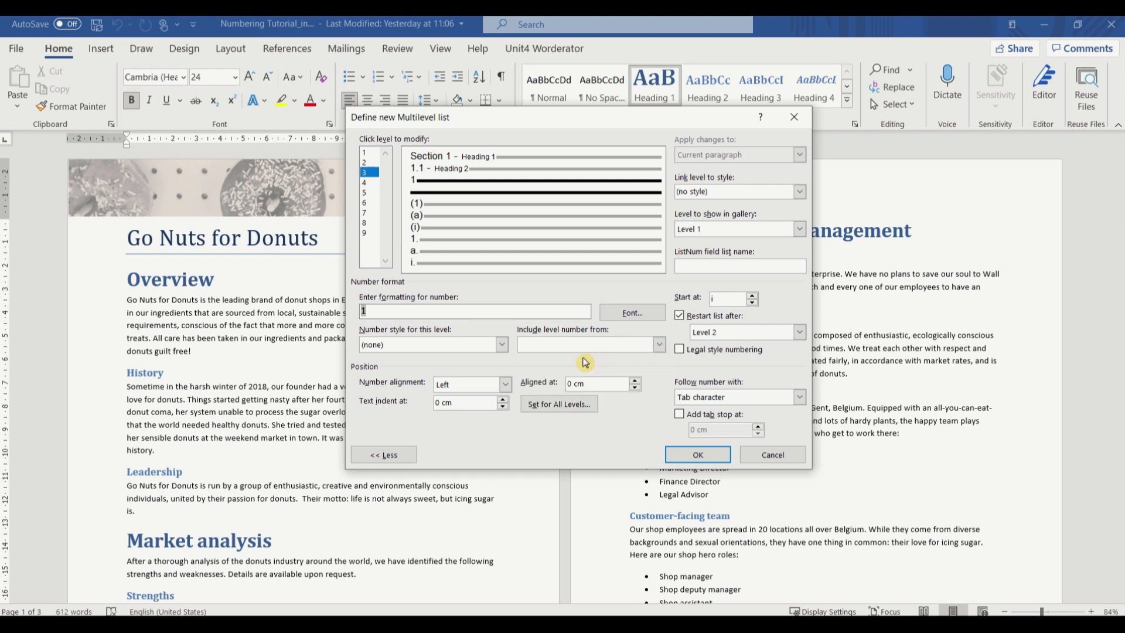
left_click(400, 308)
type(".")
left_click(659, 345)
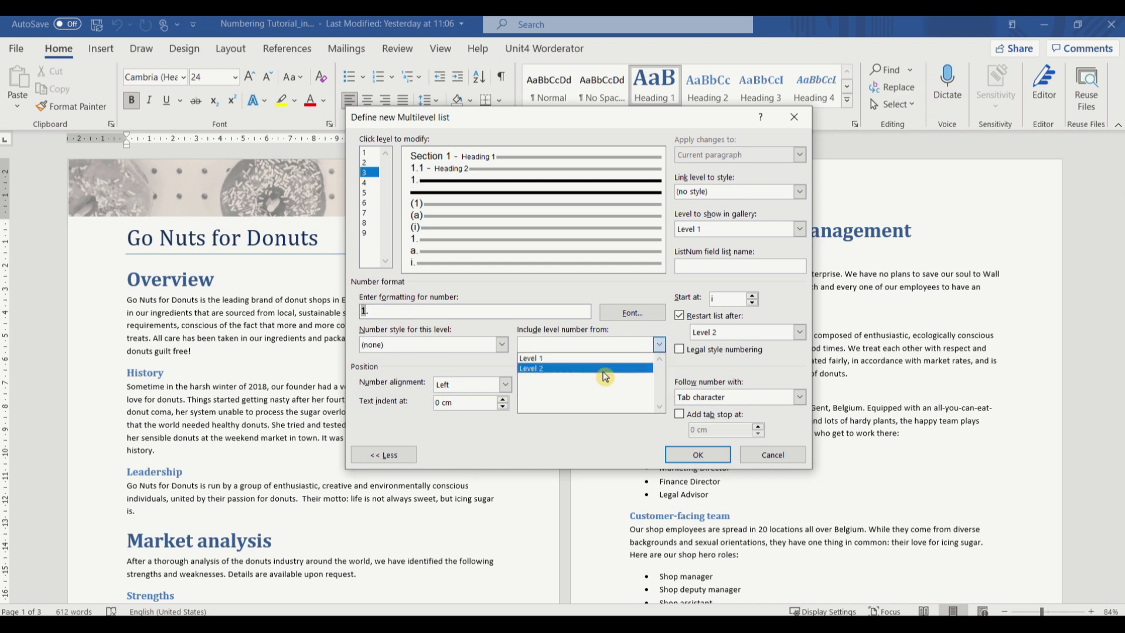
left_click(594, 369)
type(".")
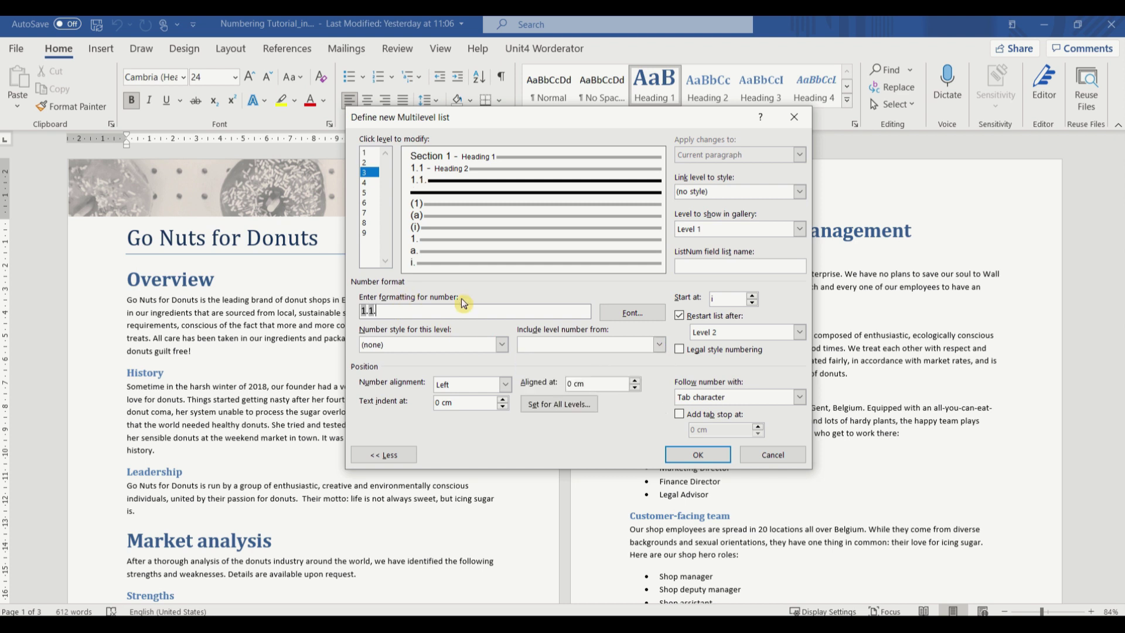
left_click(468, 344)
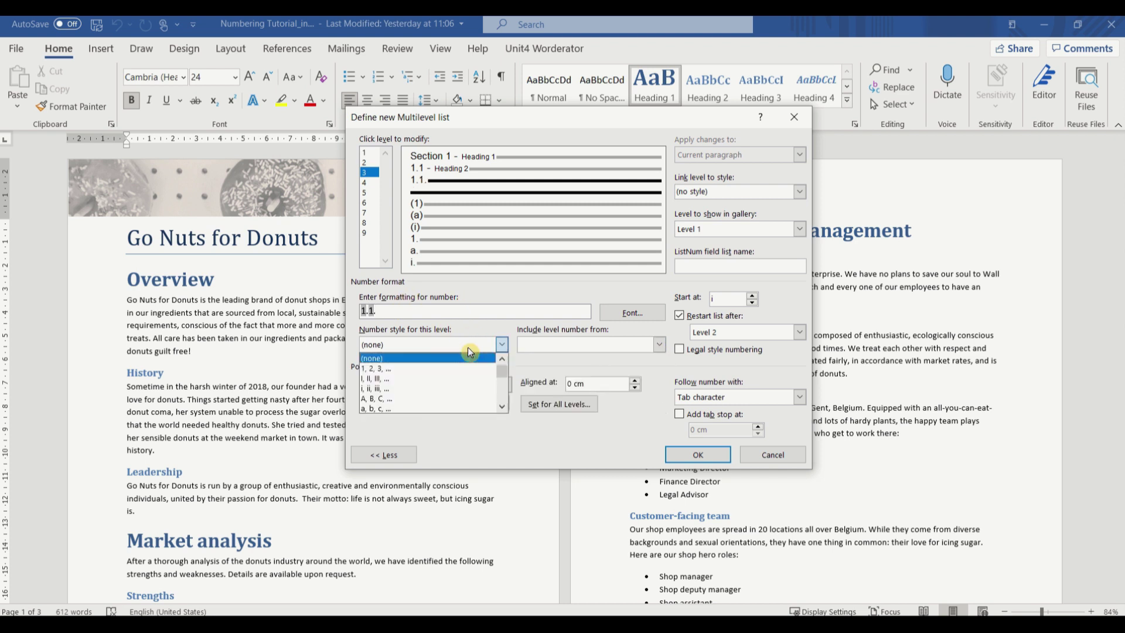
left_click(426, 369)
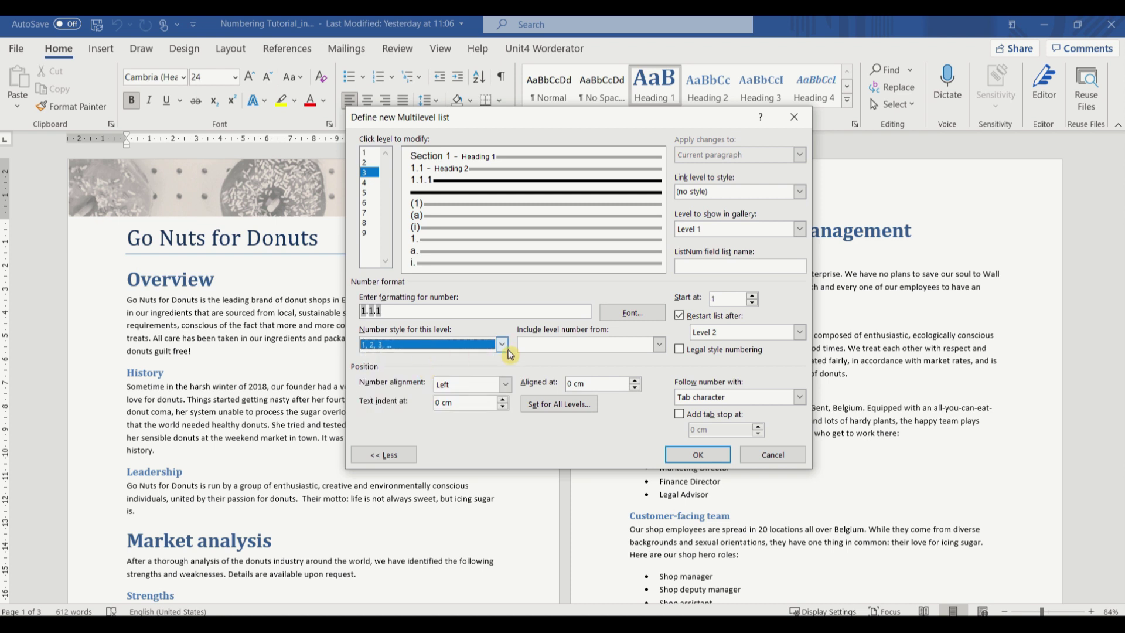
Add a trailing hyphen to the level 3 number format, making it "1.1.1 -", and have the number followed by a space
left_click(478, 314)
type("-")
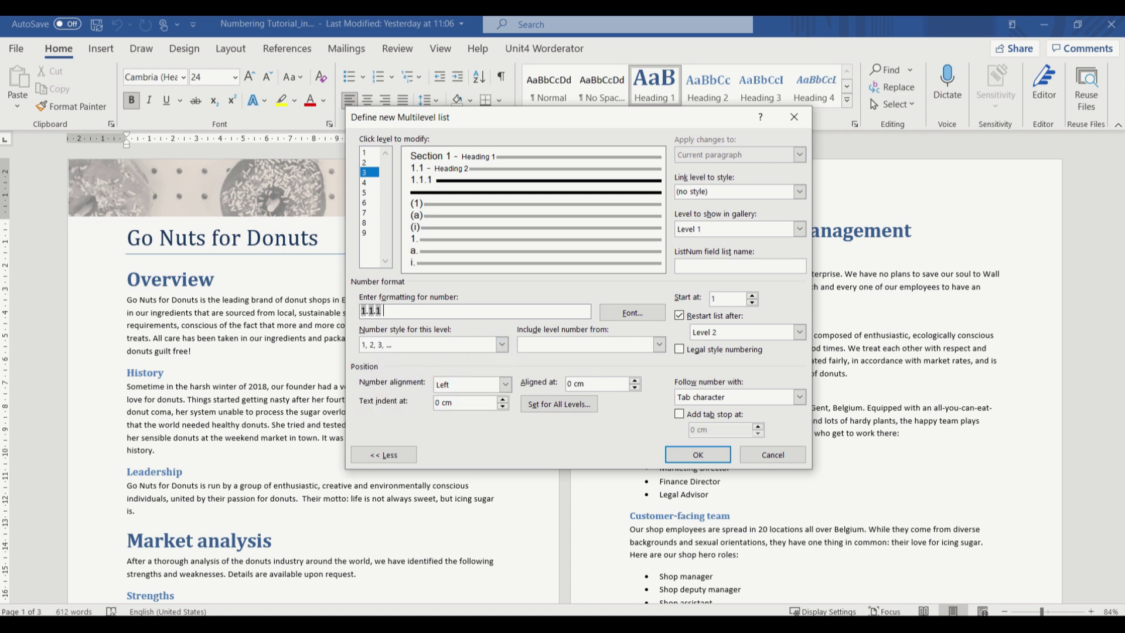
left_click(739, 400)
left_click(723, 418)
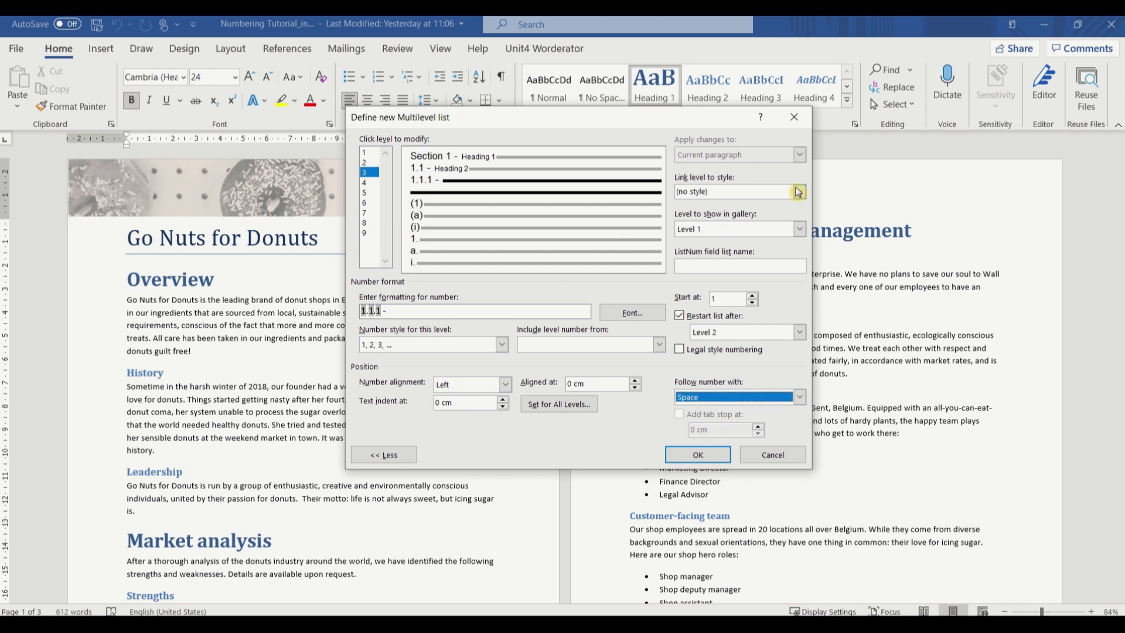
Link level 3 to the Heading 3 style and apply the multilevel list to the document
left_click(799, 191)
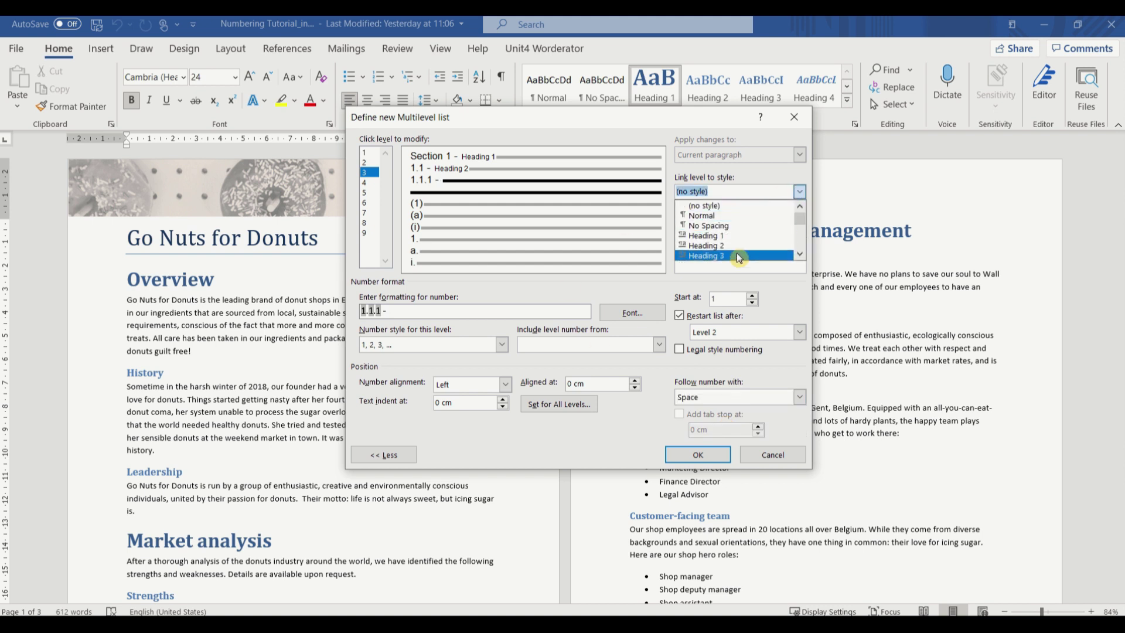
left_click(737, 255)
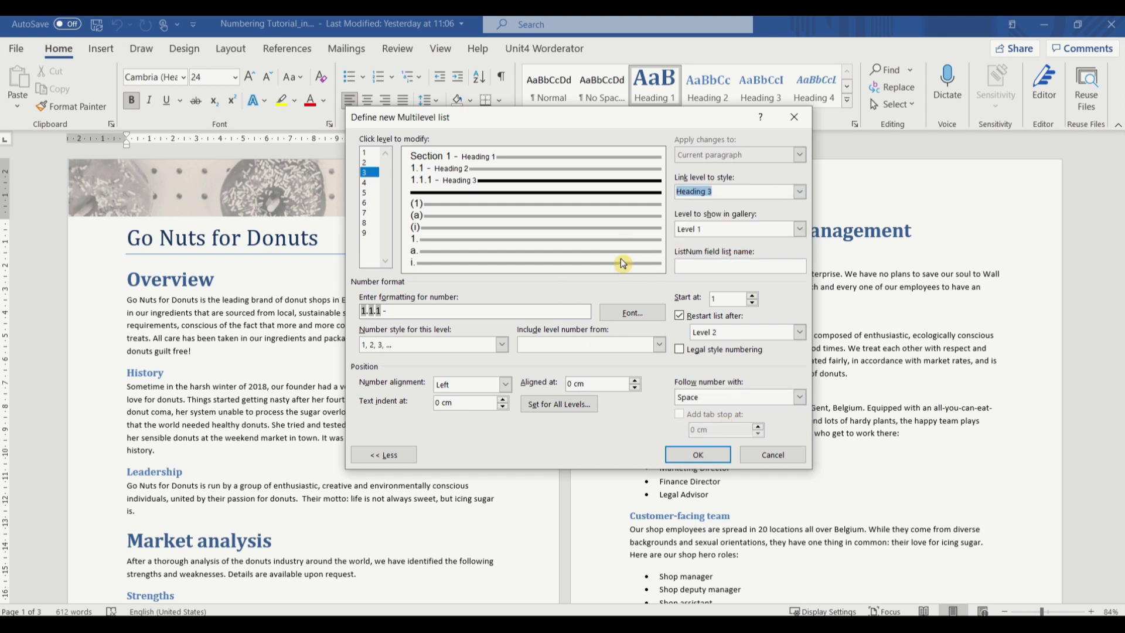
left_click(697, 455)
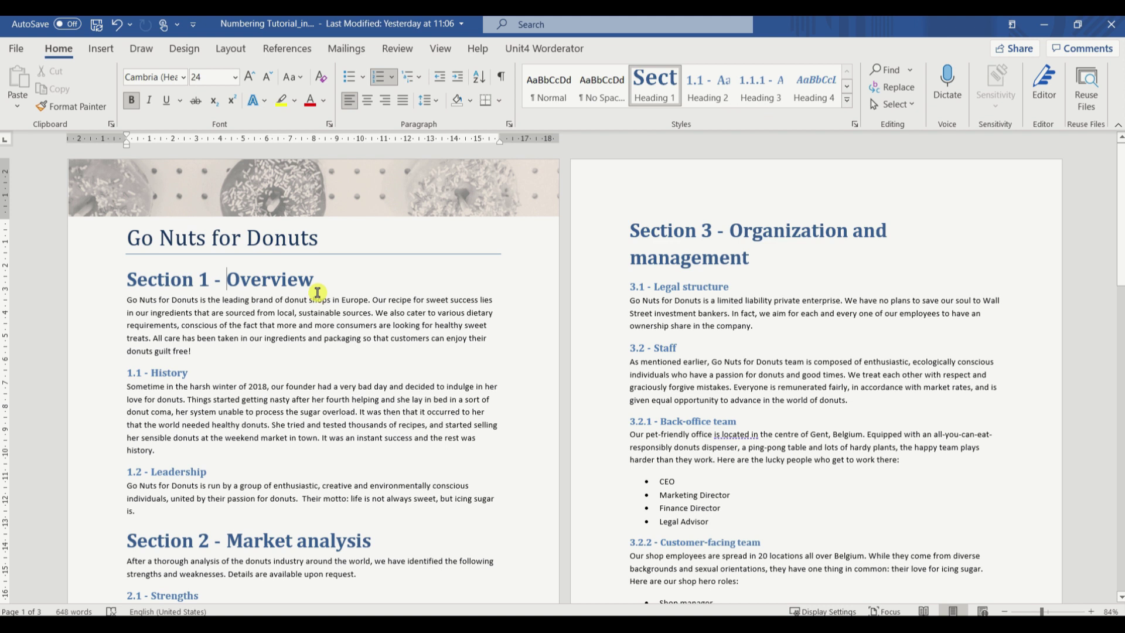
Change the font color of the "Overview" heading to the standard dark red
left_click(314, 284)
double_click(266, 284)
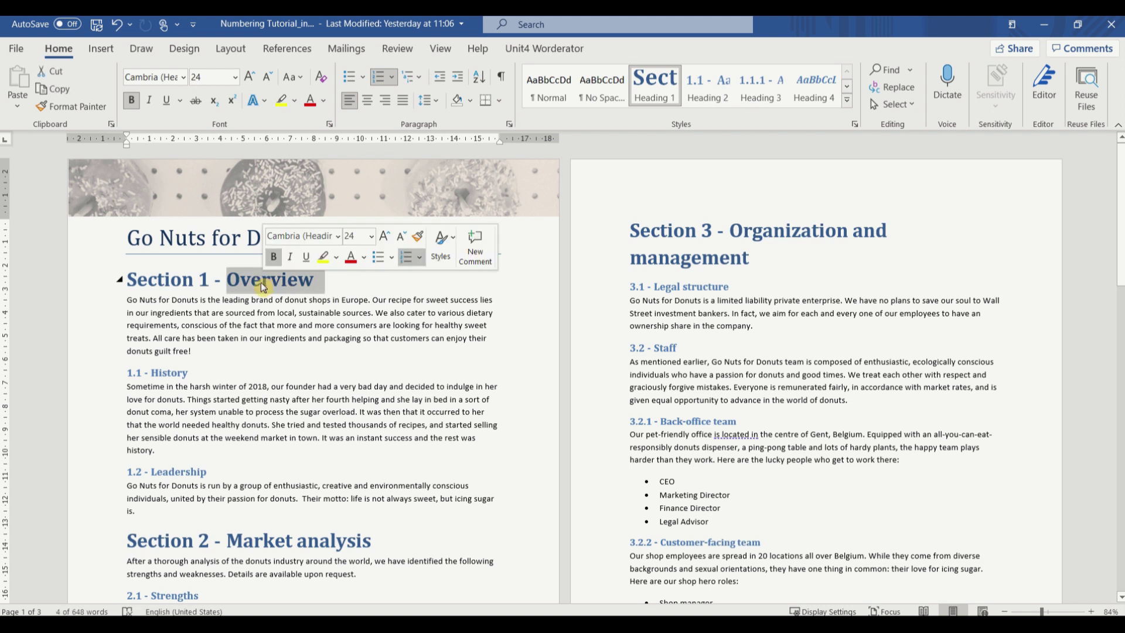
left_click(326, 101)
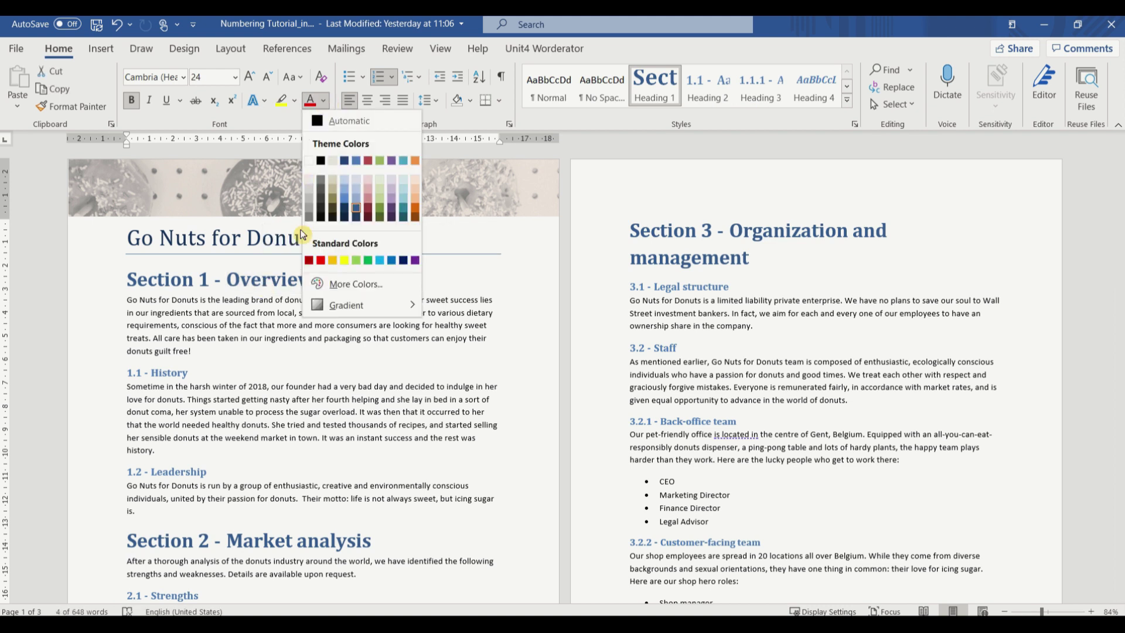
left_click(309, 260)
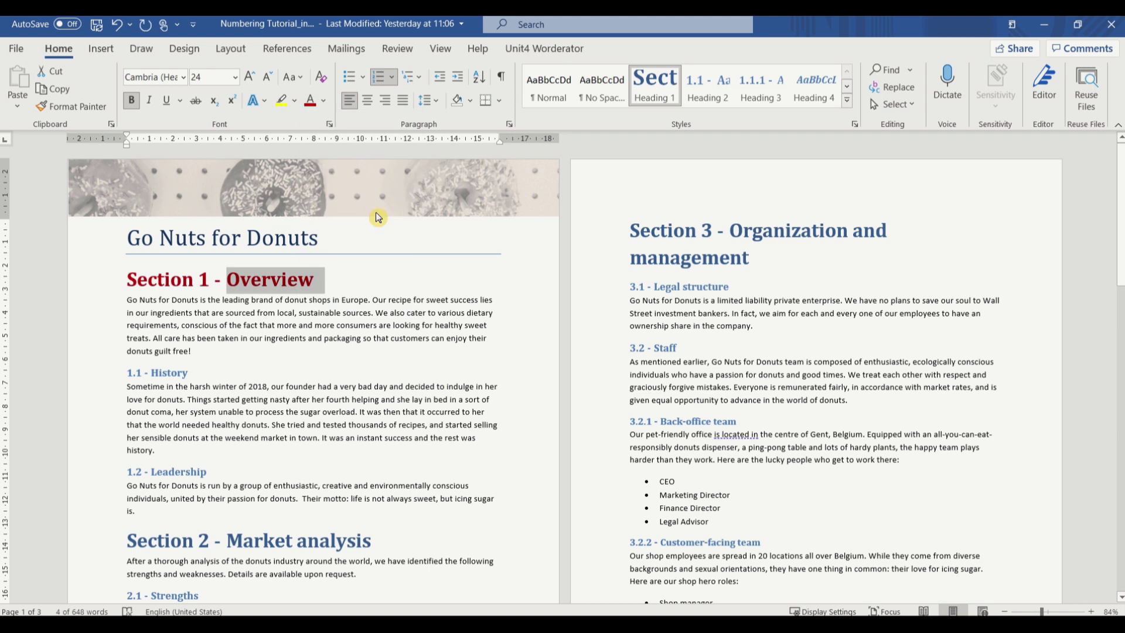
Update the Heading 1 style to match the recolored "Overview" heading, then deselect the heading text
right_click(668, 86)
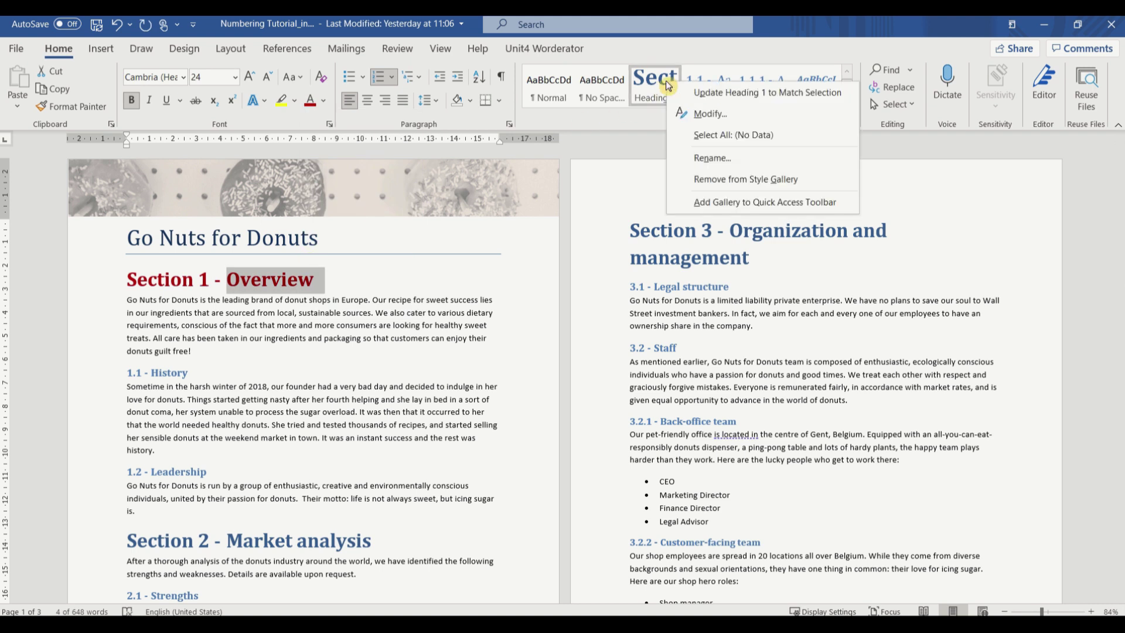
left_click(733, 96)
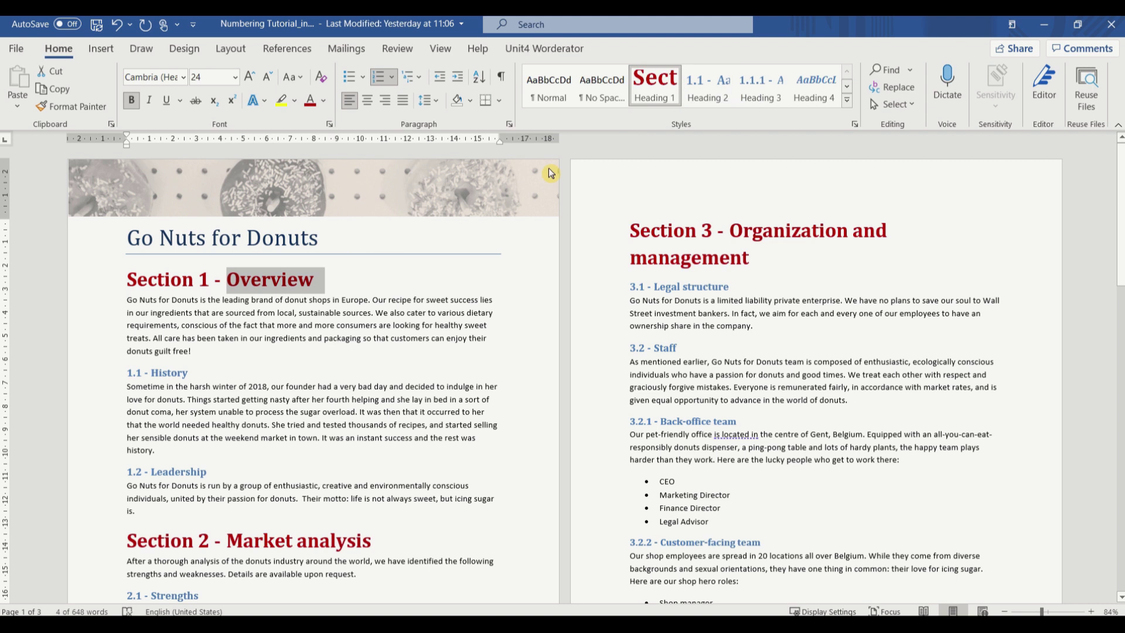
left_click(321, 284)
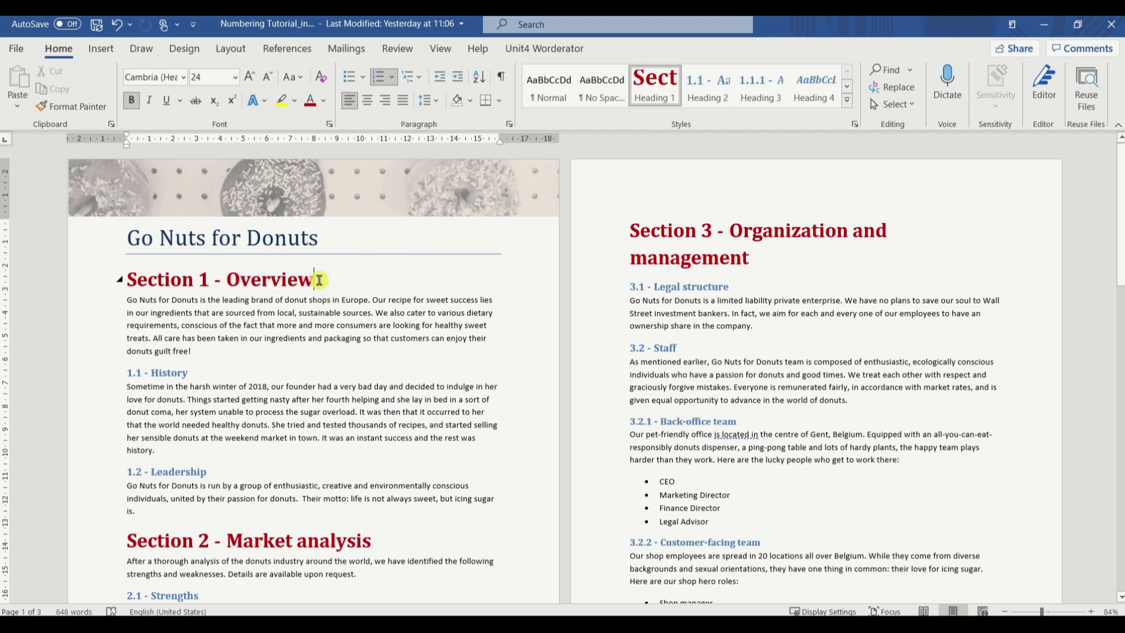